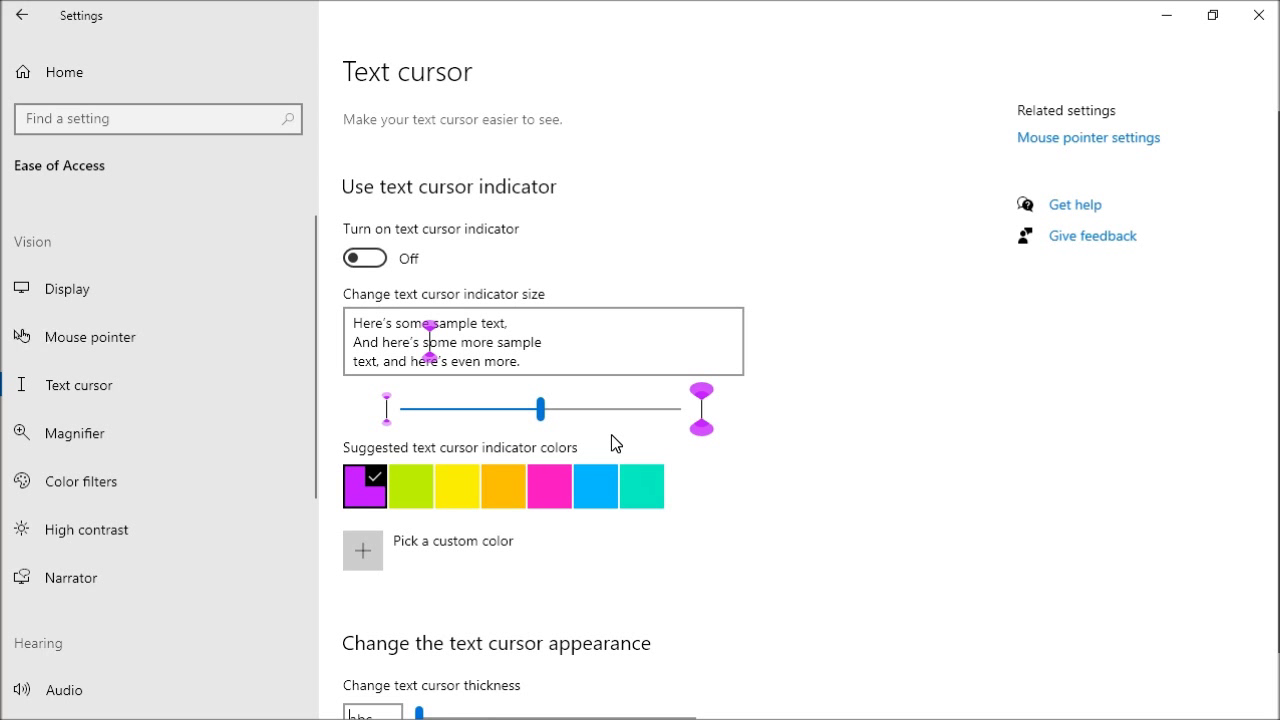
Reduce the text cursor indicator size and try the green, yellow, orange and pink indicator colors, ending with blue
{"action": "left_click_drag", "start_coordinate": [541, 409], "coordinate": [471, 421]}
{"action": "left_click", "coordinate": [414, 500]}
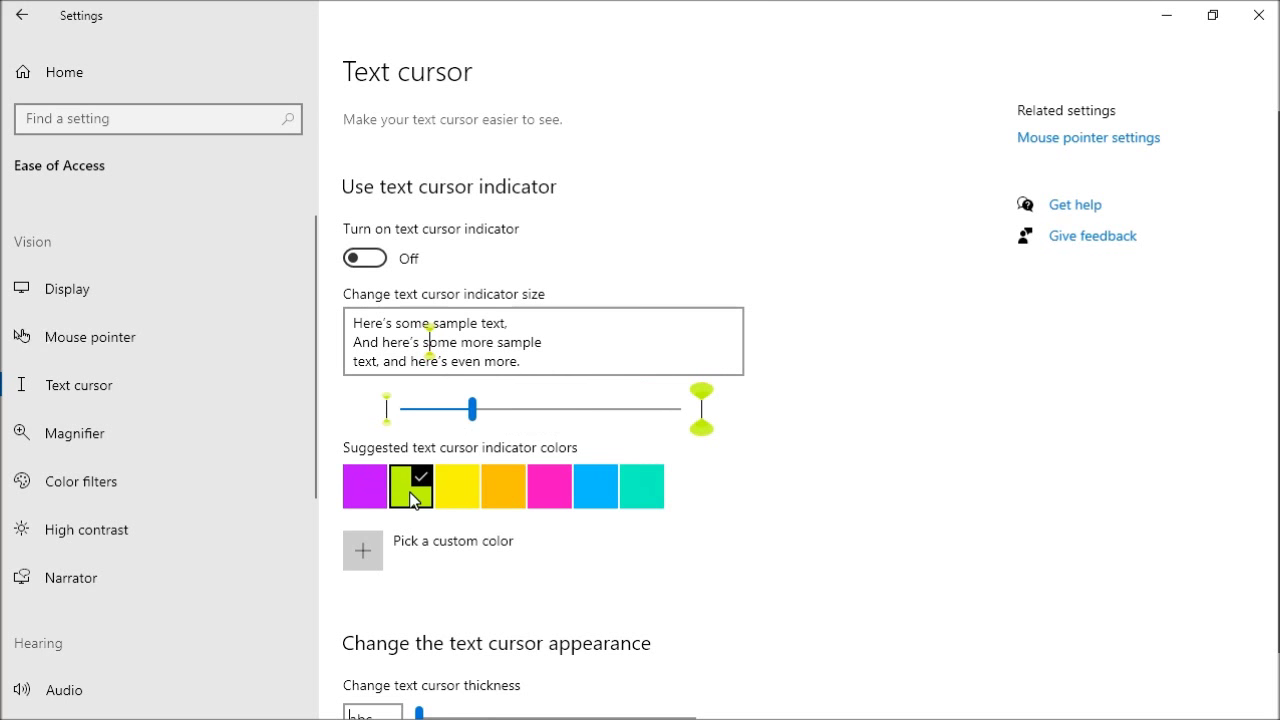
{"action": "left_click", "coordinate": [462, 492]}
{"action": "left_click", "coordinate": [503, 492]}
{"action": "left_click", "coordinate": [560, 492]}
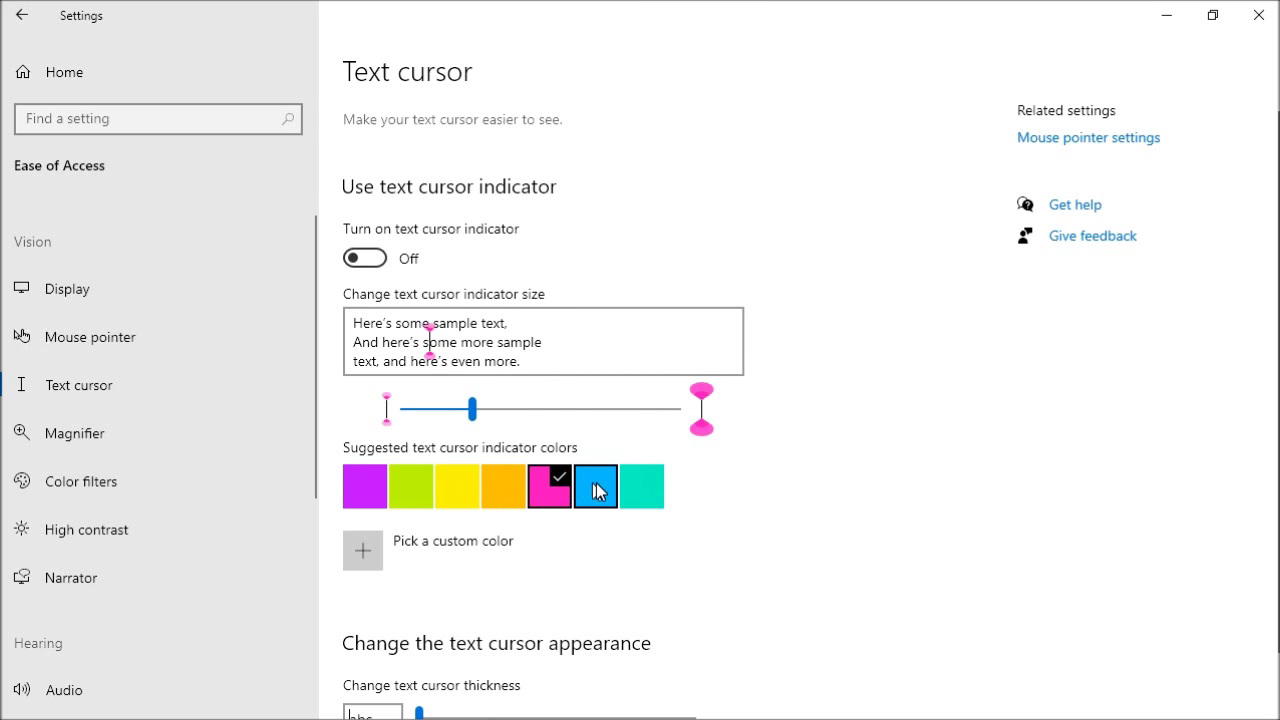
{"action": "left_click", "coordinate": [598, 490]}
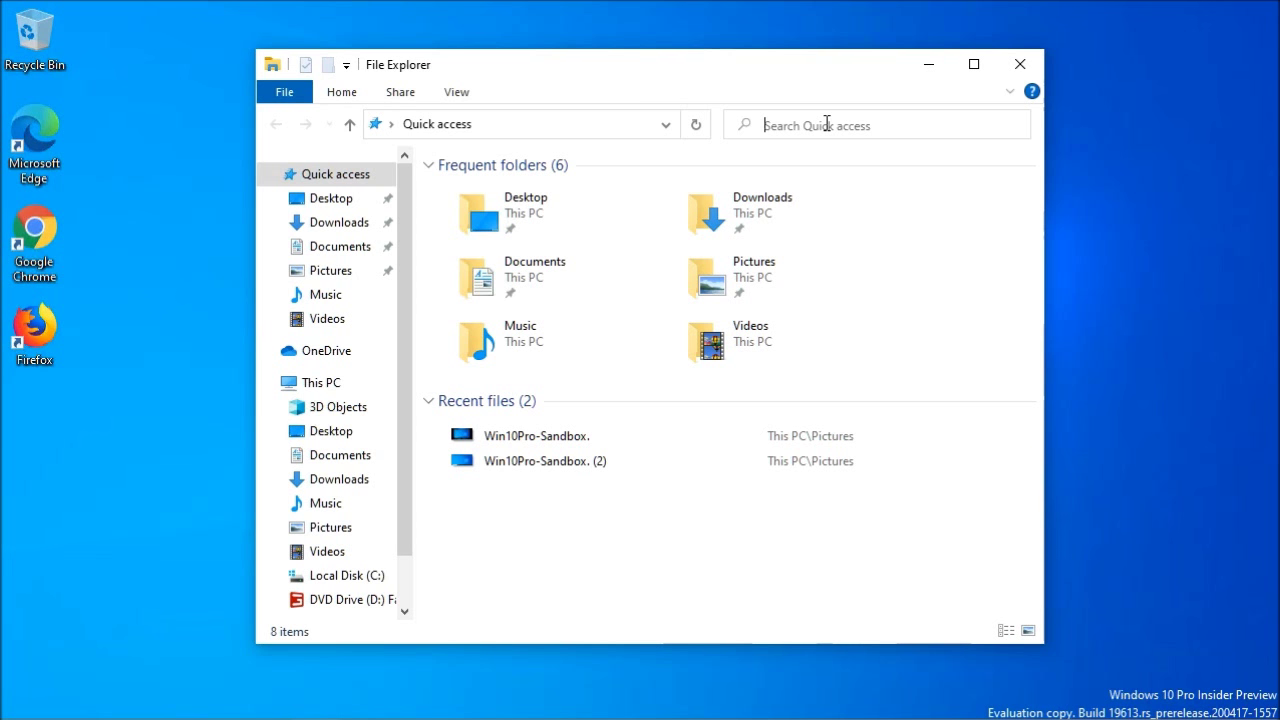
Search Quick access in File Explorer for "gi"
{"action": "type", "text": "gi"}
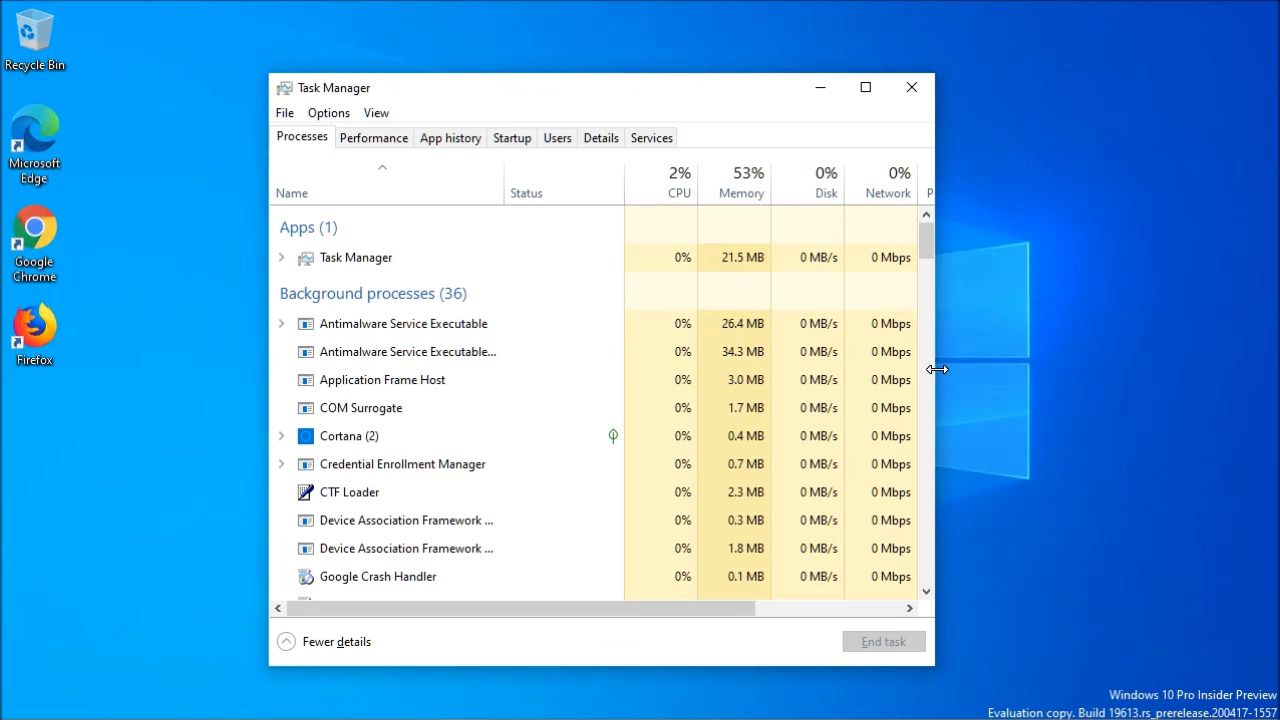
View the detailed process list in Task Manager, followed by the performance data
{"action": "left_click", "coordinate": [602, 139]}
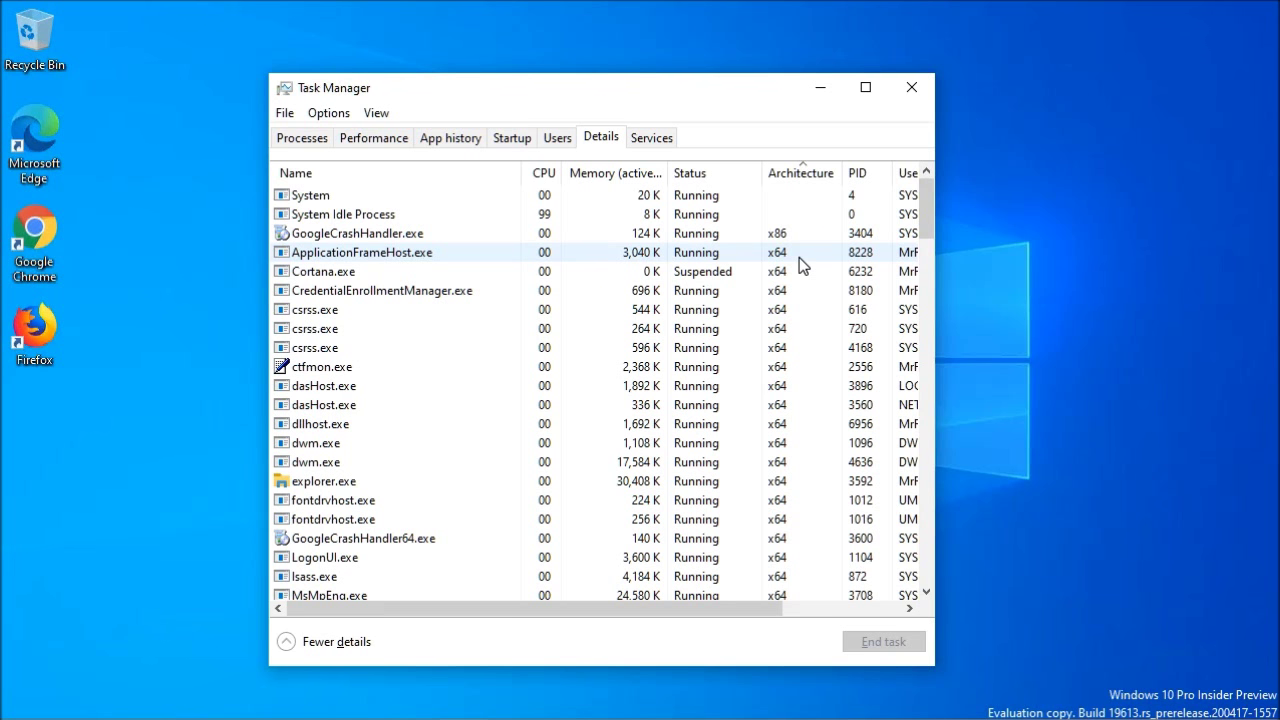
{"action": "left_click", "coordinate": [369, 148]}
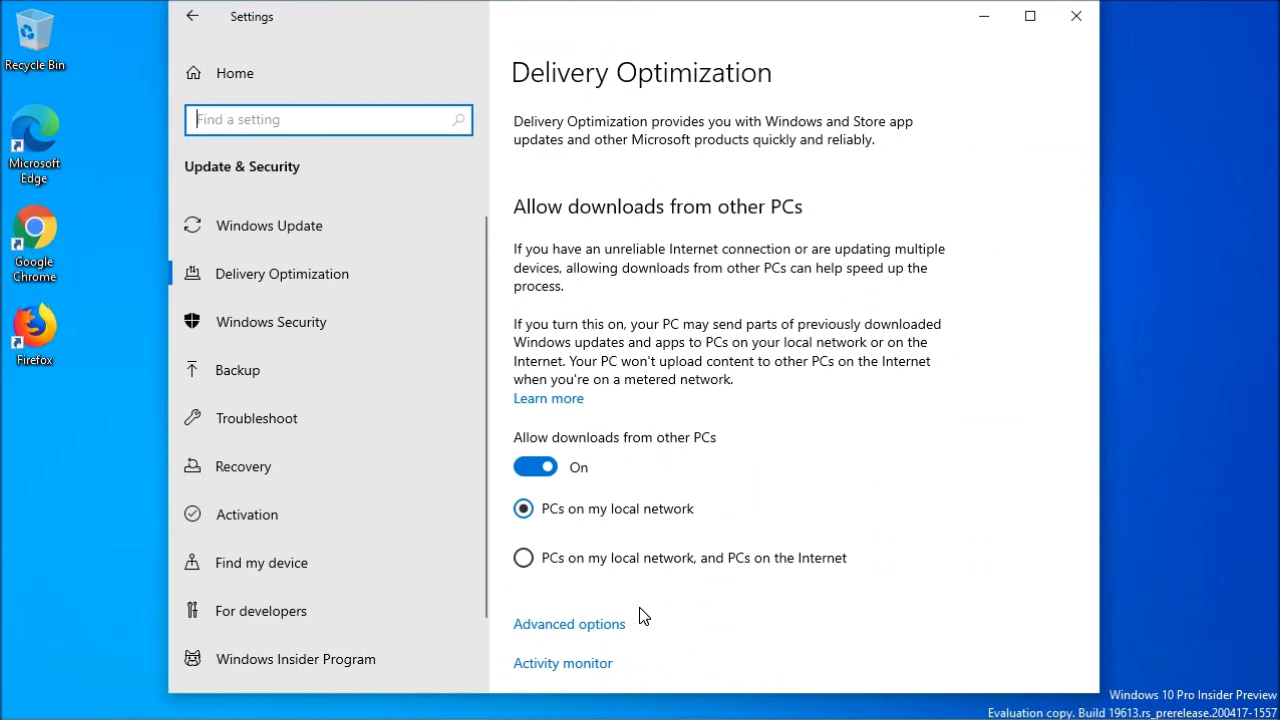
Open the advanced options for Delivery Optimization
{"action": "left_click", "coordinate": [603, 622]}
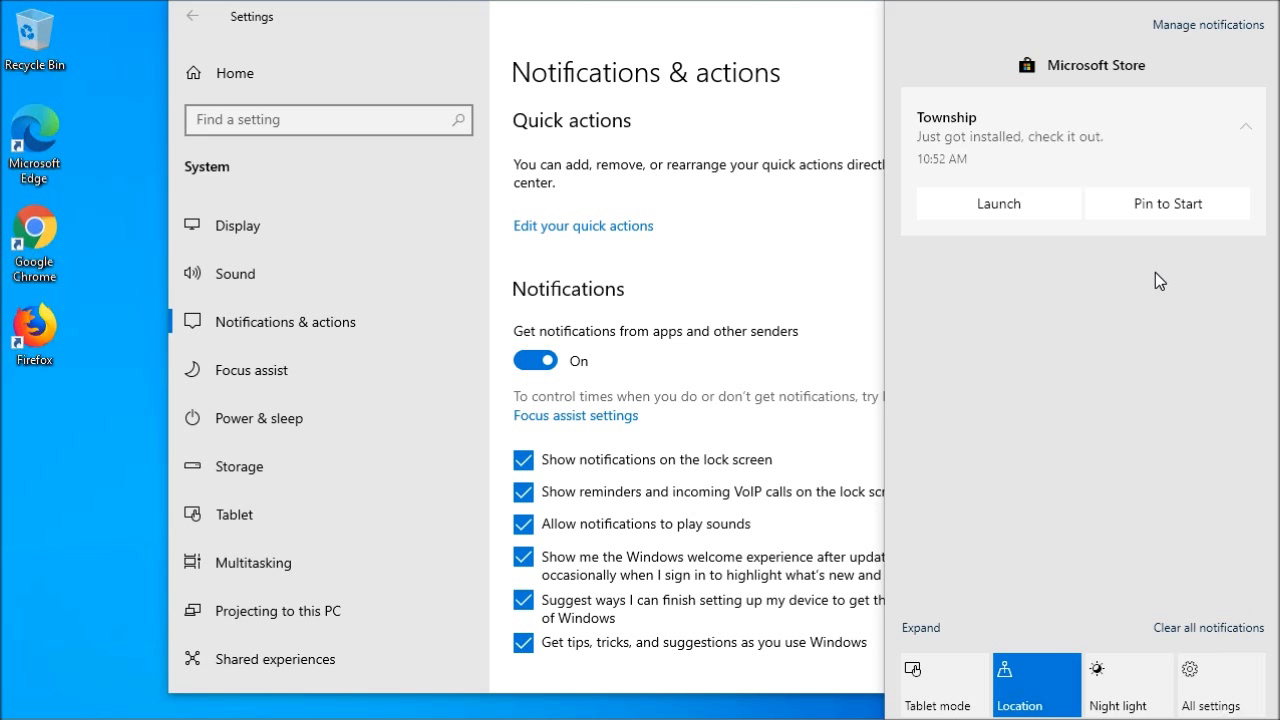
Go to the Microsoft Store notification settings from its Township notification
{"action": "mouse_move", "coordinate": [1200, 150]}
{"action": "left_click", "coordinate": [1247, 148]}
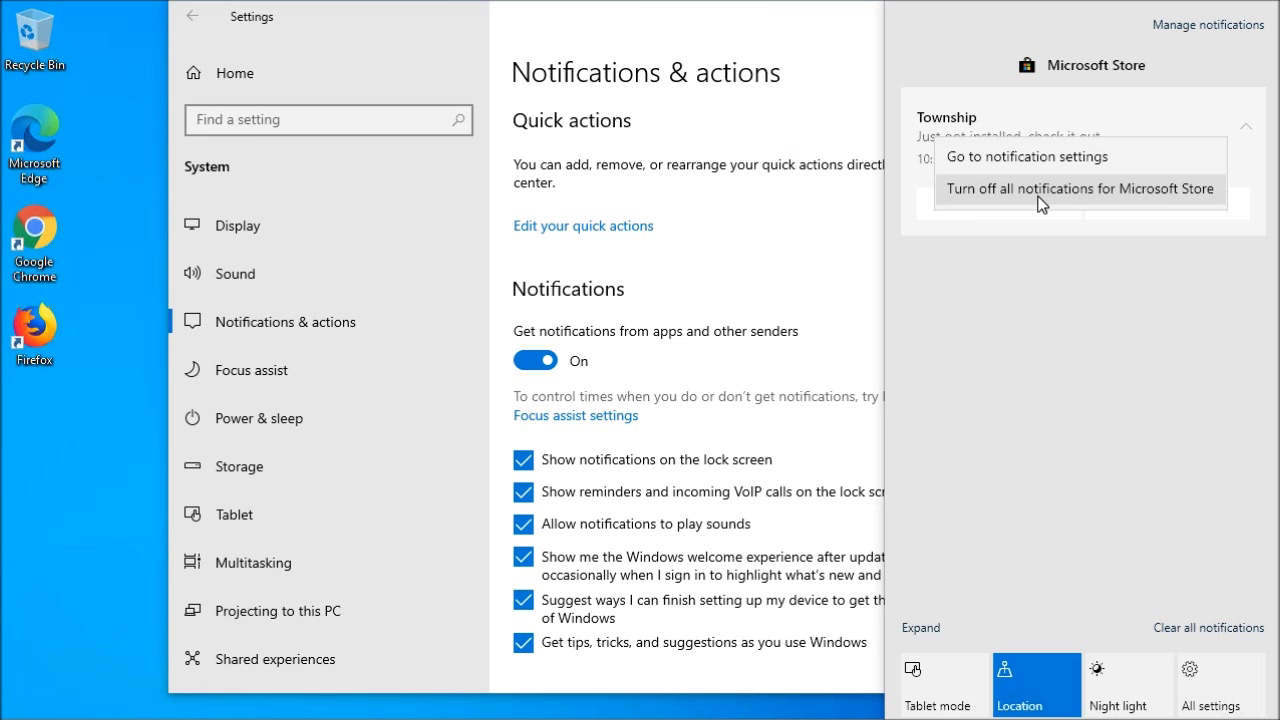
{"action": "left_click", "coordinate": [1047, 163]}
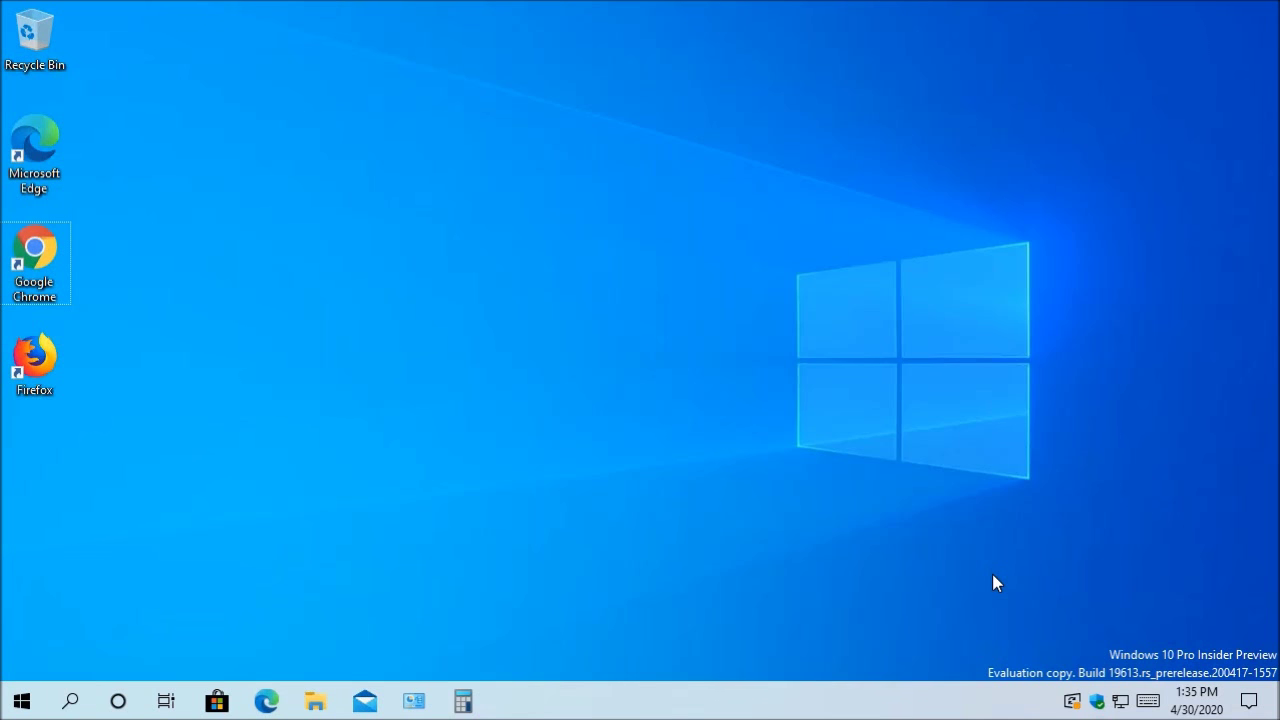
Open the taskbar calendar and start a new event titled "name" for Friday, May 1
{"action": "mouse_move", "coordinate": [1199, 708]}
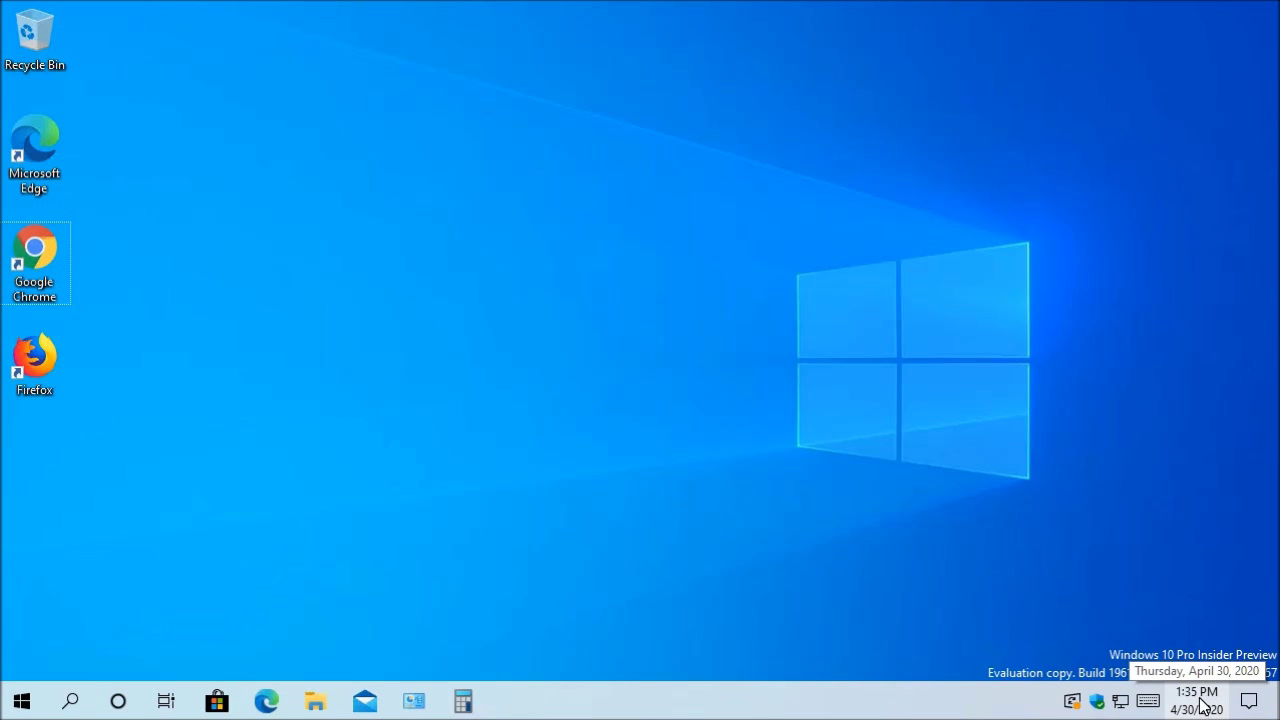
{"action": "left_click", "coordinate": [1203, 706]}
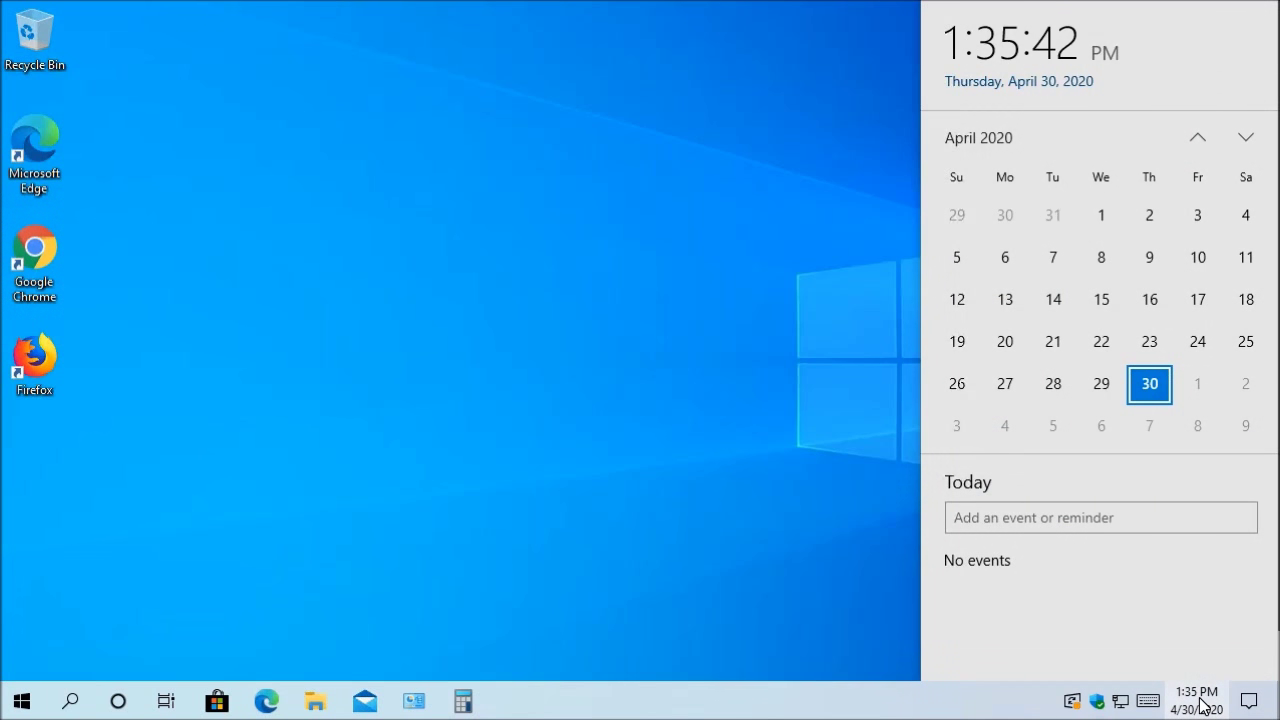
{"action": "left_click", "coordinate": [1199, 387]}
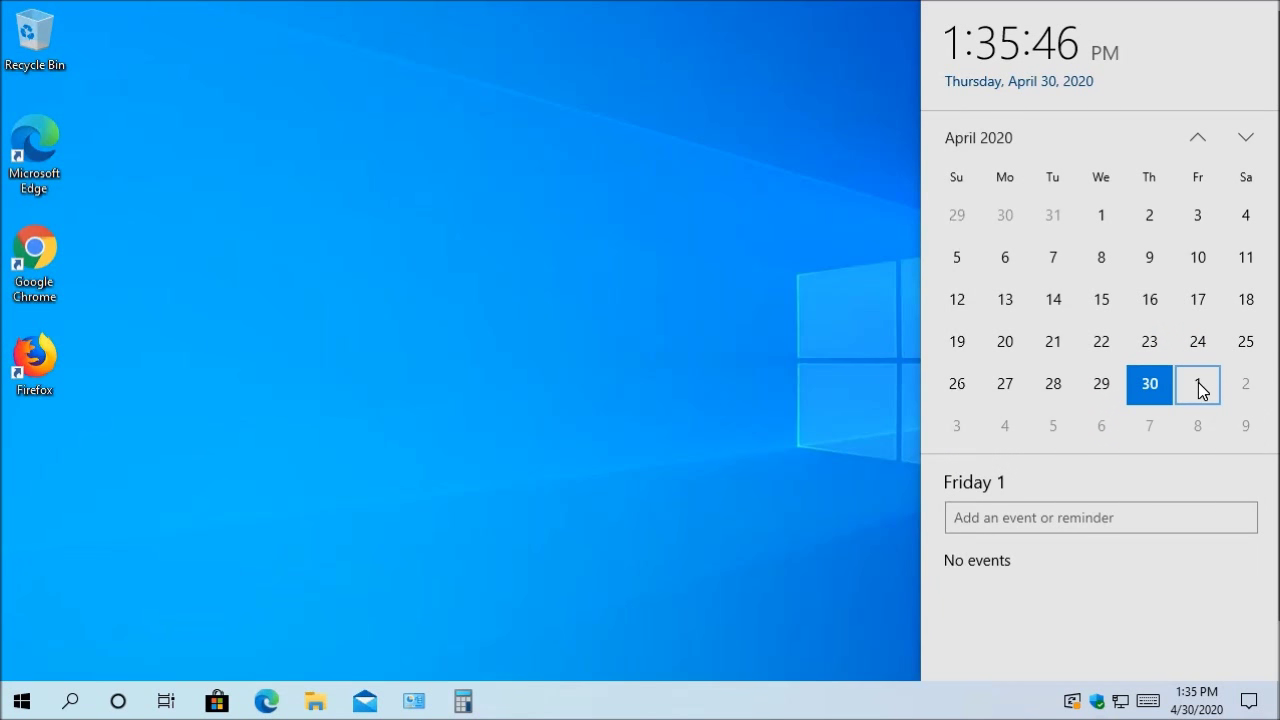
{"action": "left_click", "coordinate": [990, 519]}
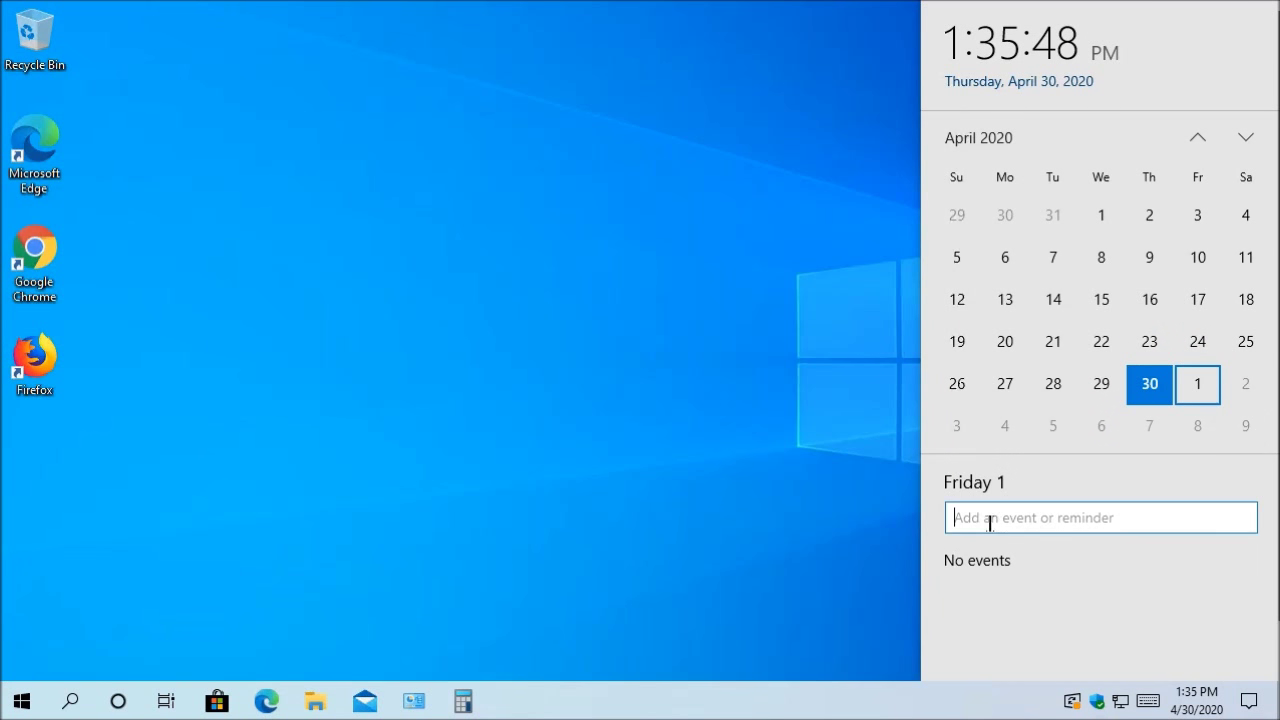
{"action": "type", "text": "name"}
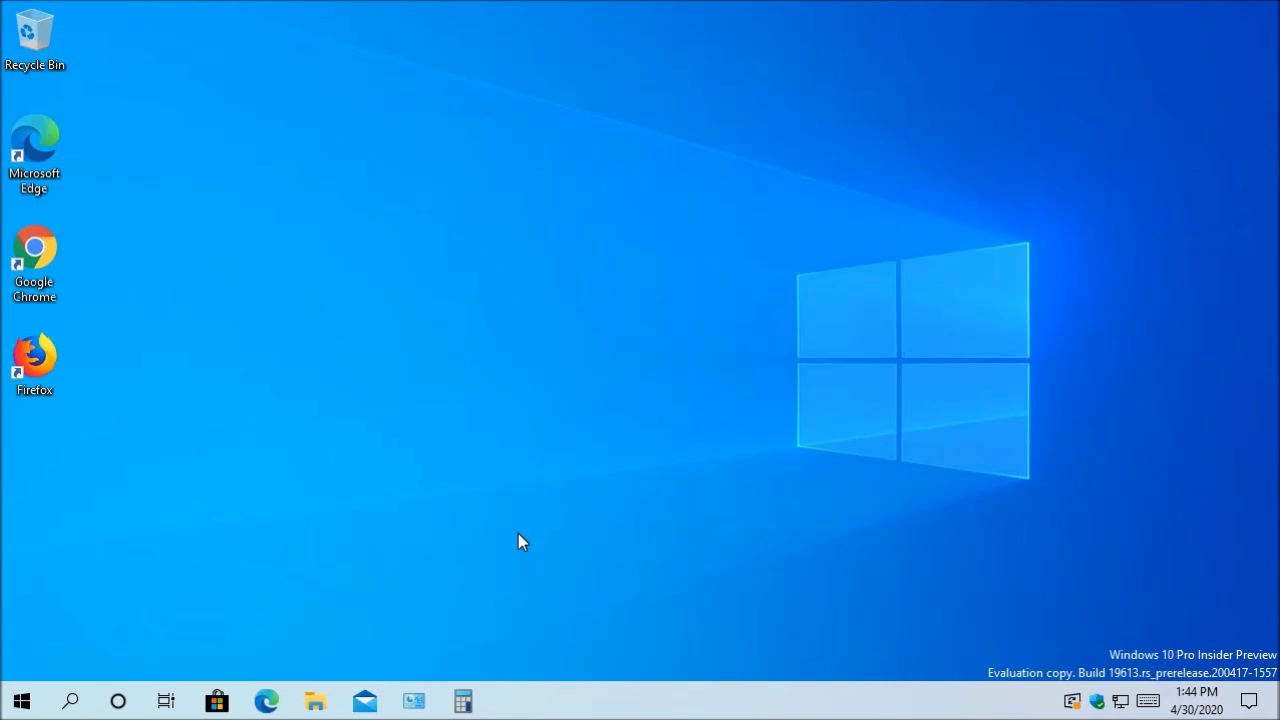
Open Cortana, move its window aside and make the window taller
{"action": "left_click", "coordinate": [120, 700]}
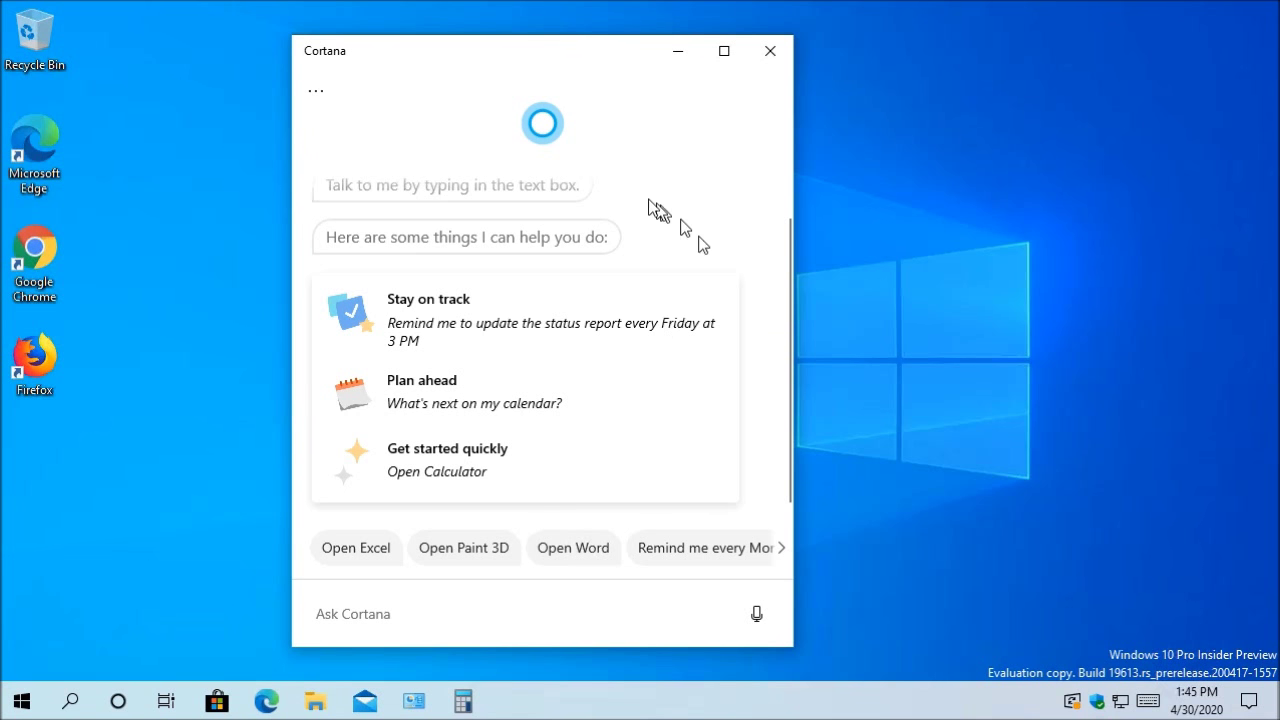
{"action": "left_click_drag", "start_coordinate": [548, 68], "coordinate": [424, 77]}
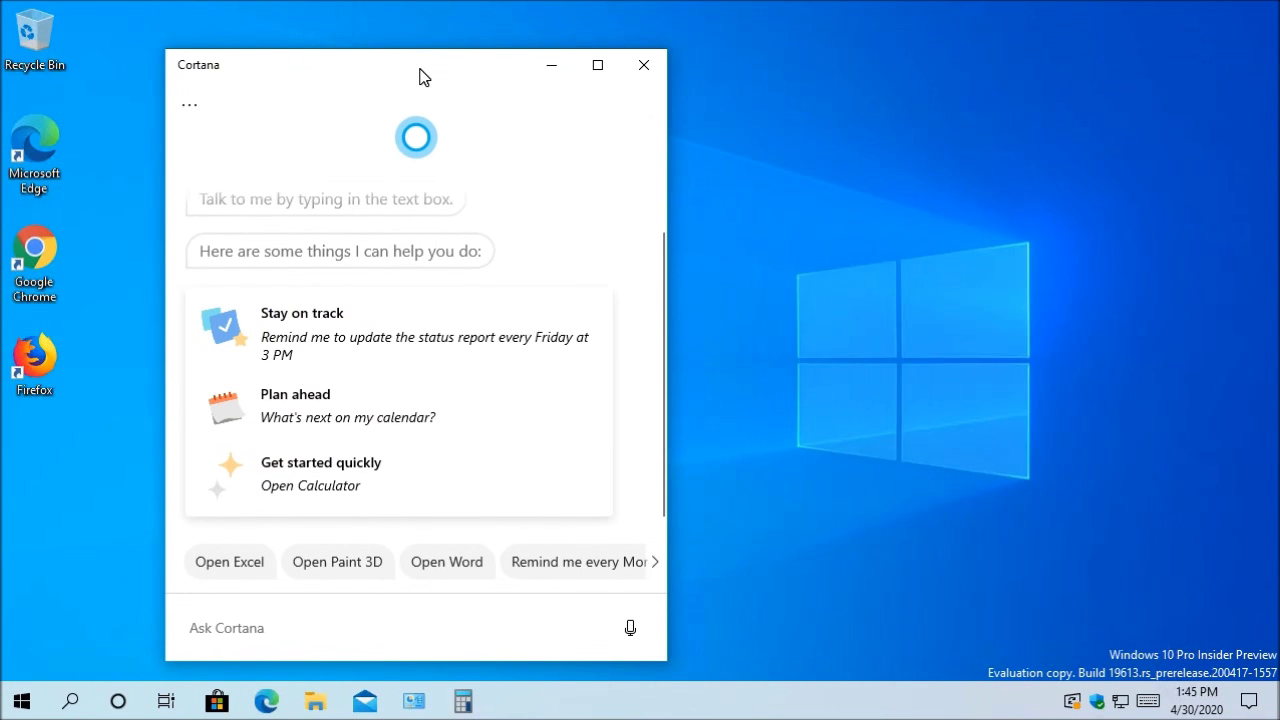
{"action": "left_click_drag", "start_coordinate": [171, 49], "coordinate": [294, 23]}
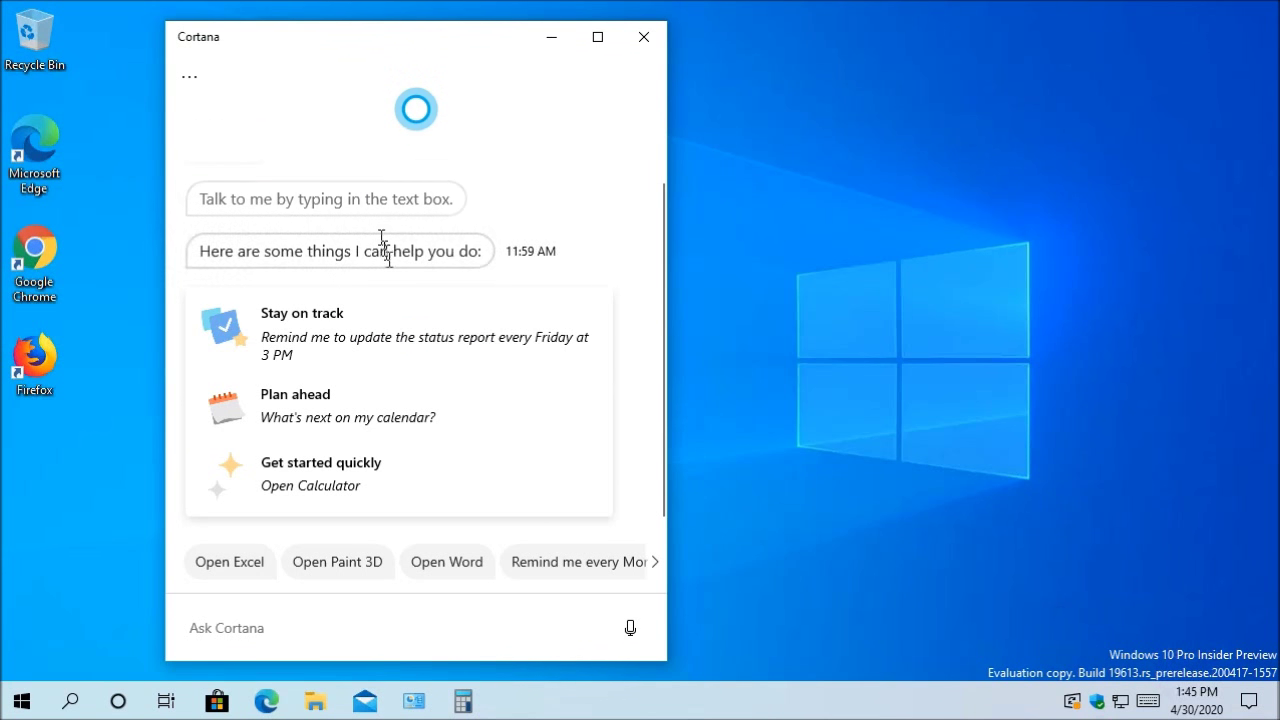
Open Calculator and switch it to the compact always-on-top mode
{"action": "left_click", "coordinate": [463, 690]}
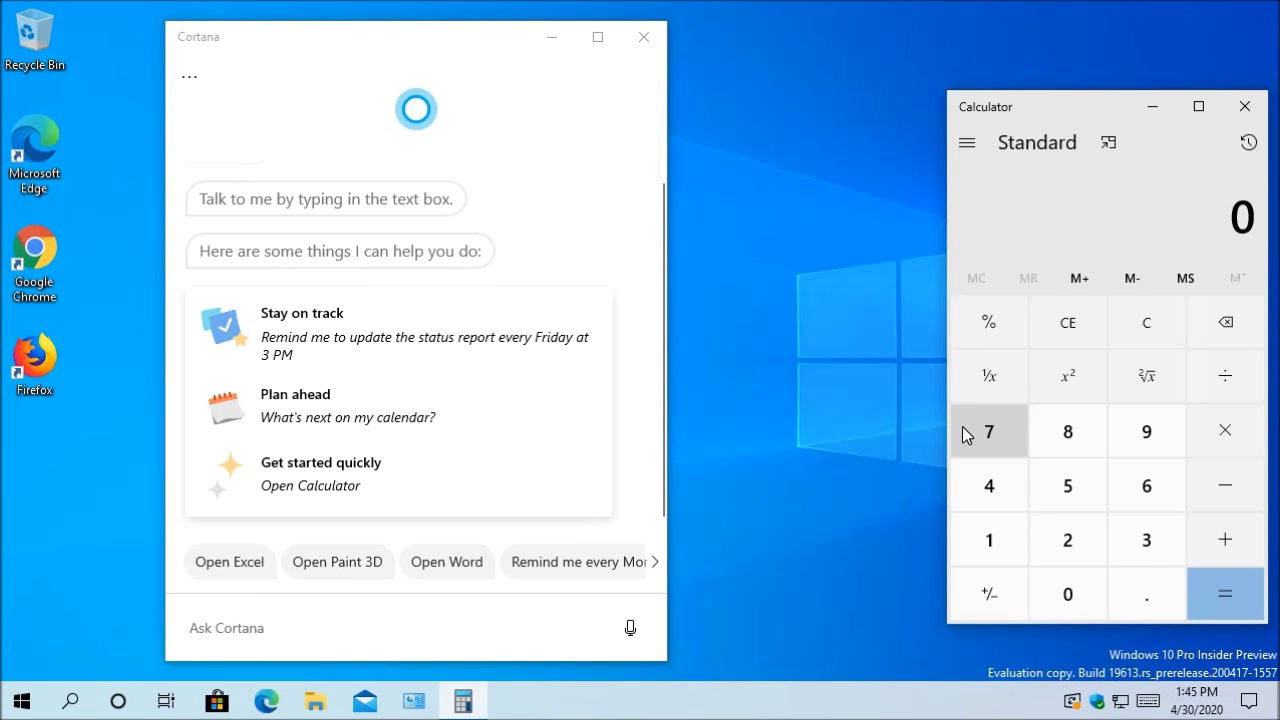
{"action": "left_click", "coordinate": [1108, 144]}
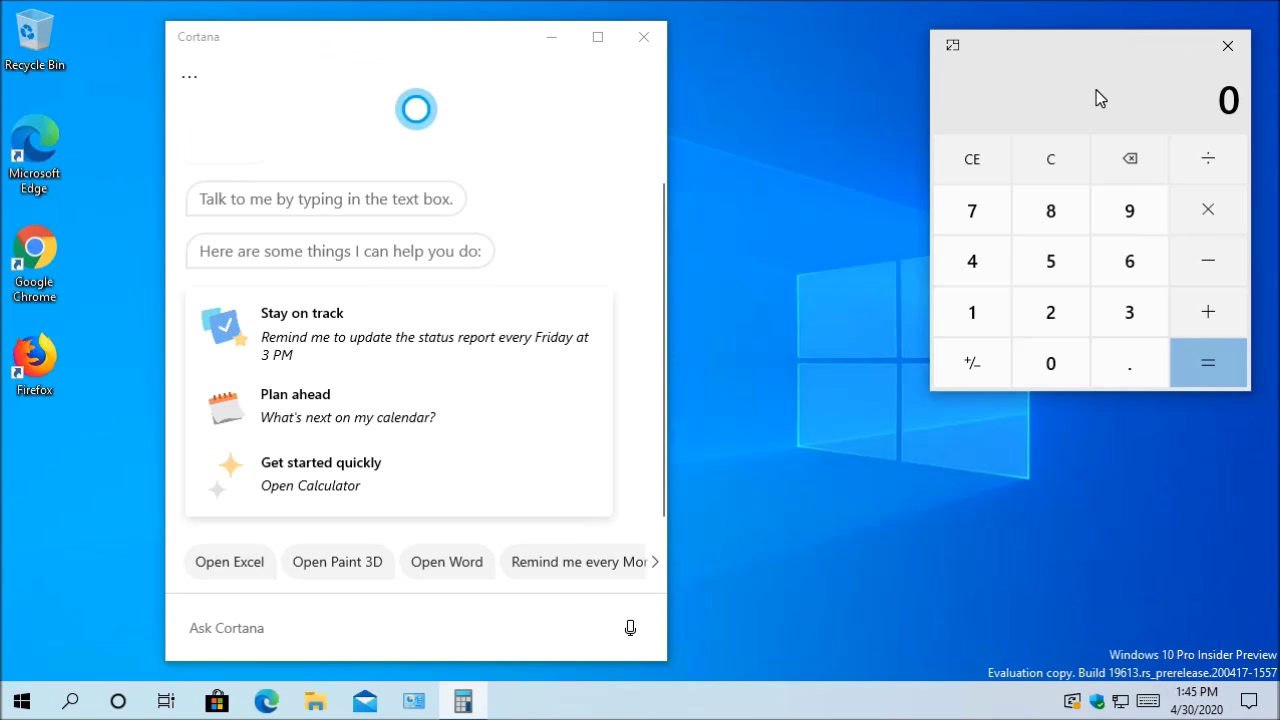
Move the Cortana window underneath the compact Calculator and back out beside it to test the always-on-top mode
{"action": "left_click", "coordinate": [345, 63]}
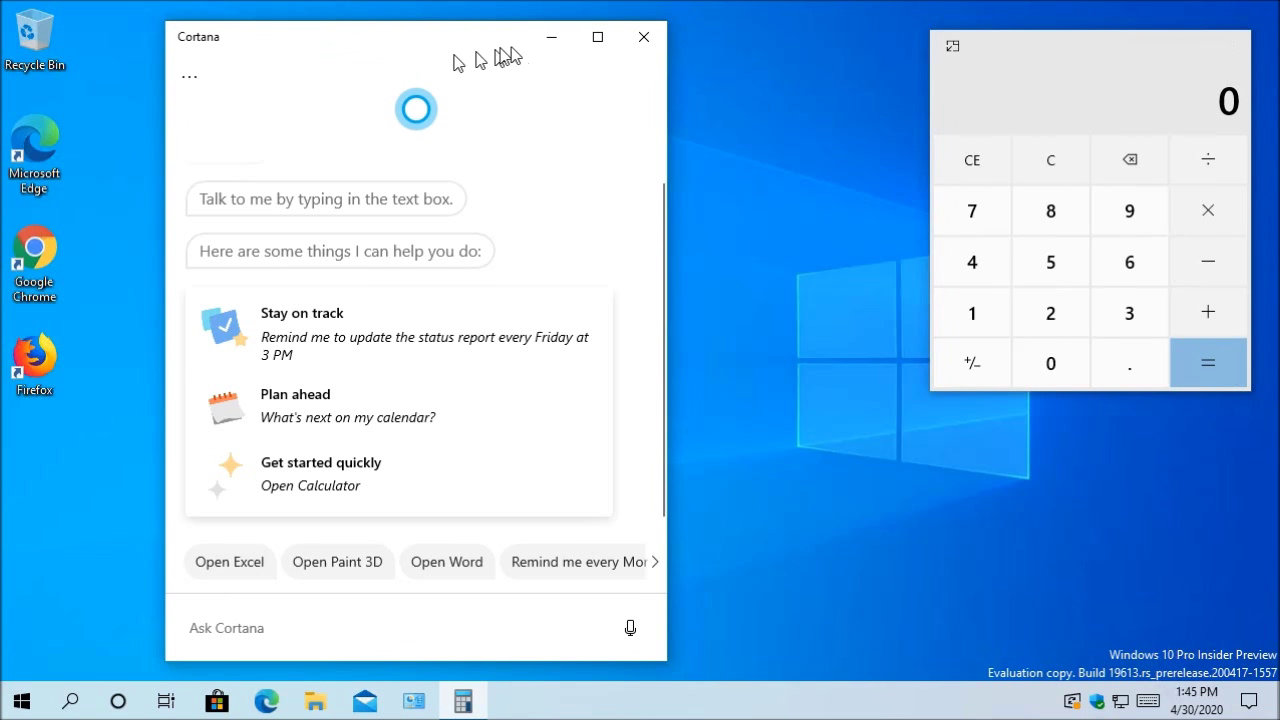
{"action": "left_click_drag", "start_coordinate": [488, 50], "coordinate": [986, 46]}
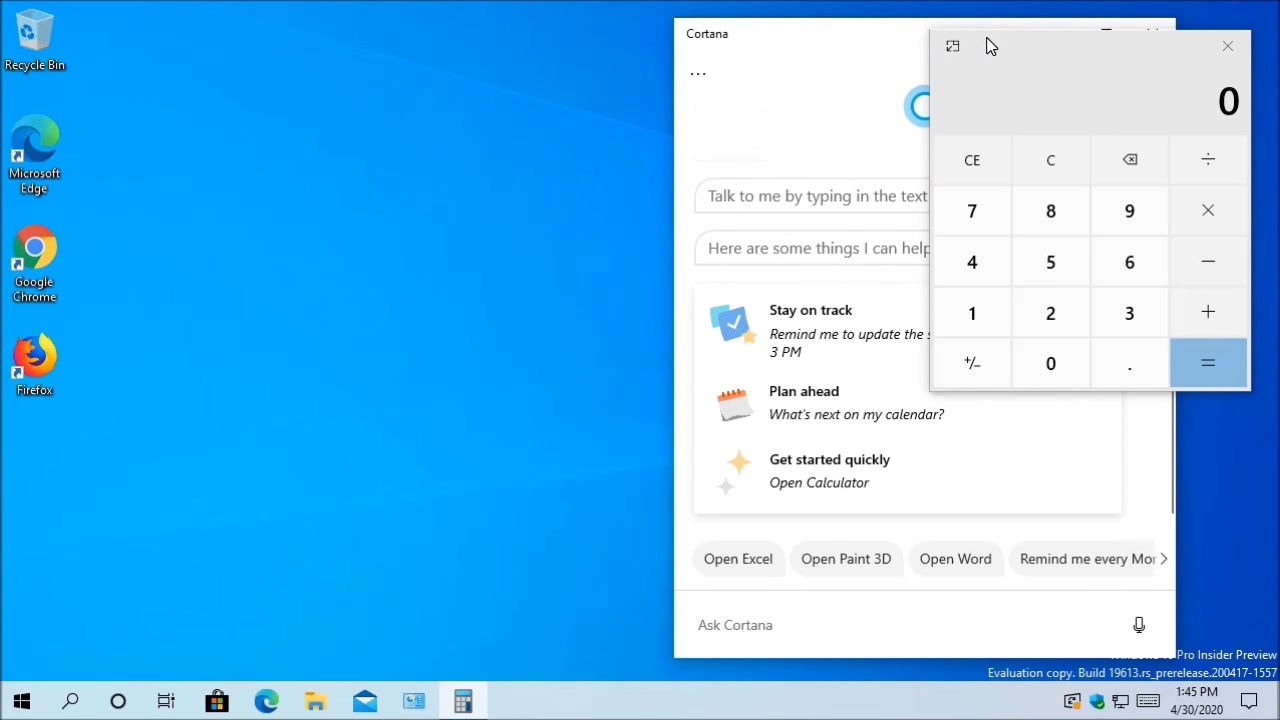
{"action": "left_click_drag", "start_coordinate": [914, 43], "coordinate": [541, 44]}
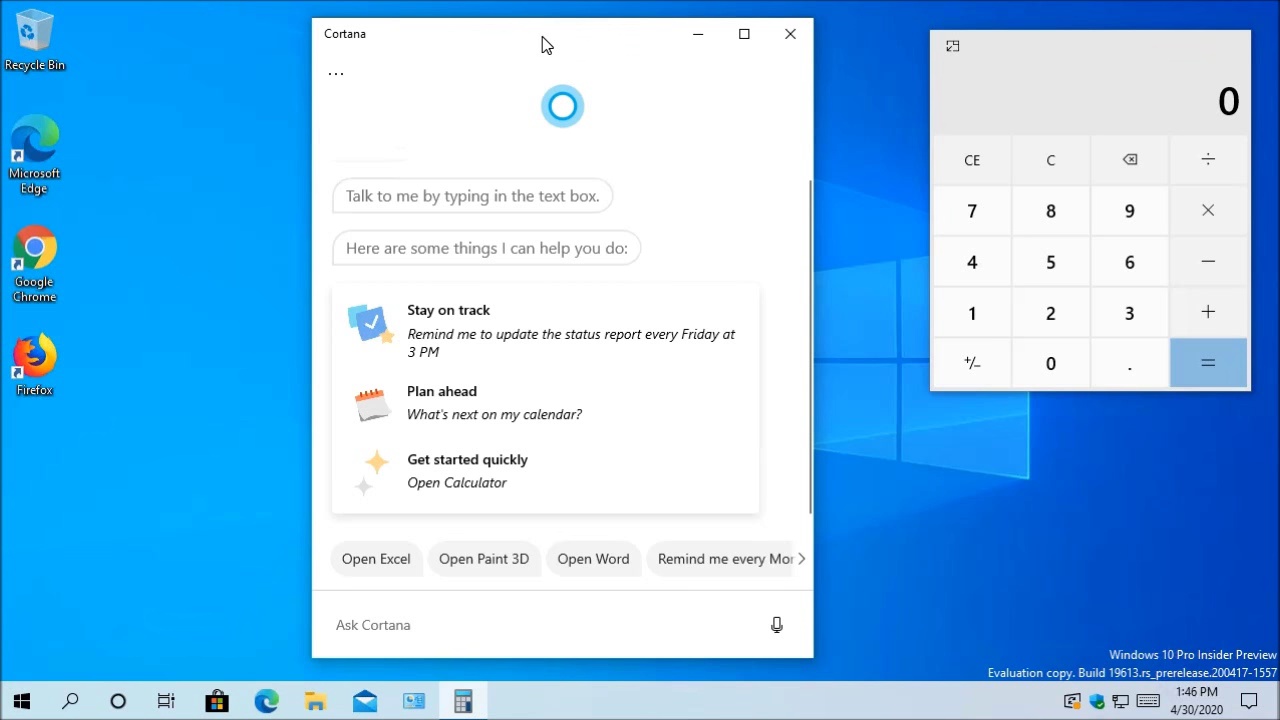
{"action": "left_click_drag", "start_coordinate": [541, 45], "coordinate": [613, 55]}
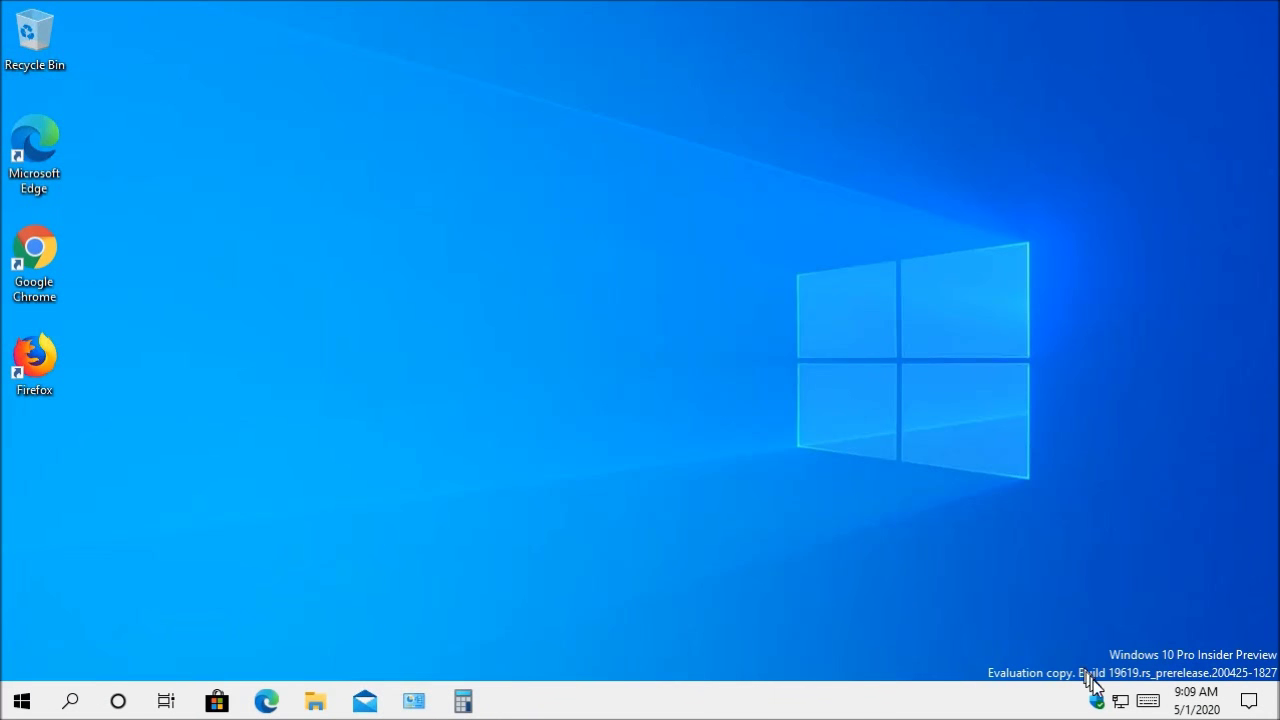
Open Network & Internet settings from the network connection flyout
{"action": "left_click", "coordinate": [1124, 704]}
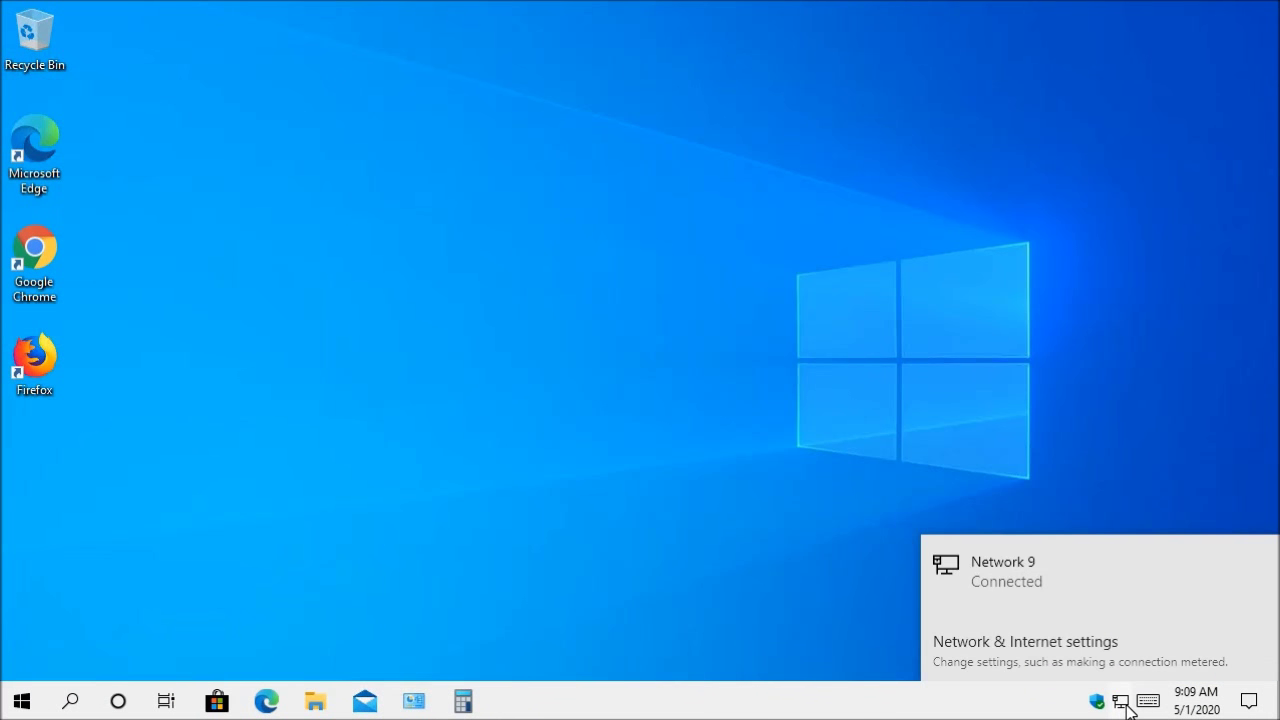
{"action": "left_click", "coordinate": [1034, 655]}
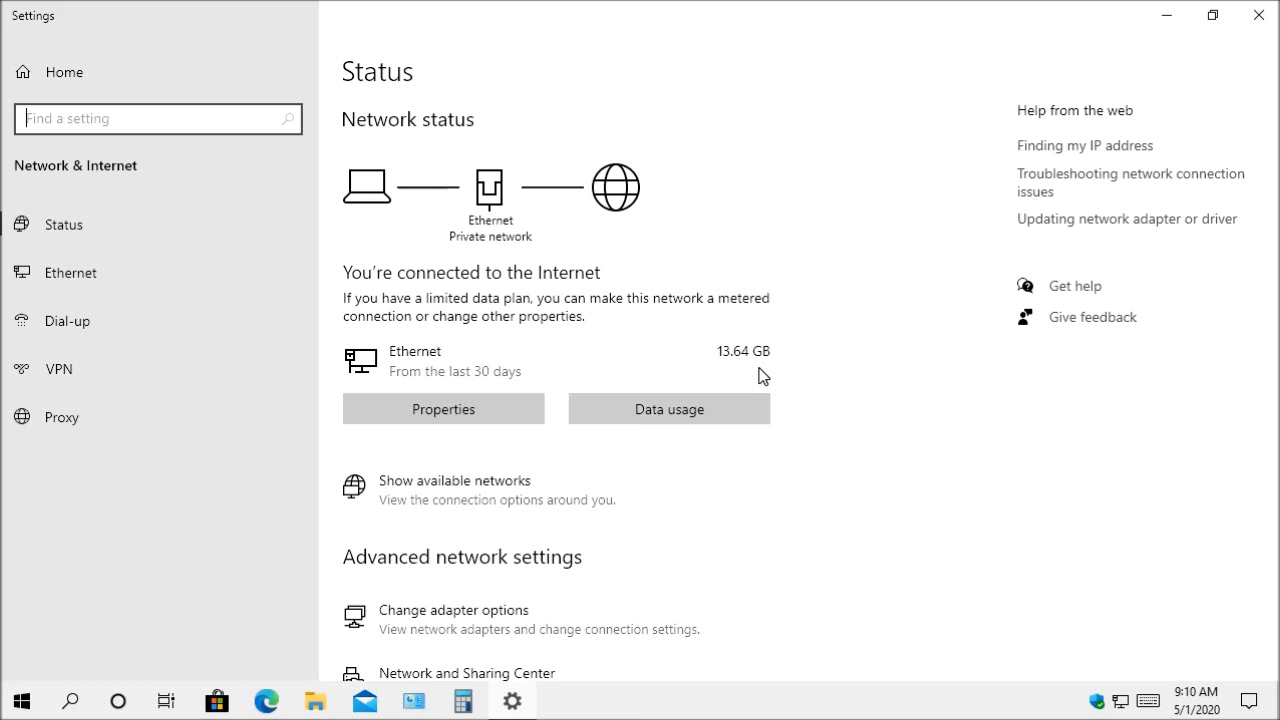
Examine the per-app data usage of the Ethernet connection and open the data limit entry
{"action": "left_click", "coordinate": [650, 408]}
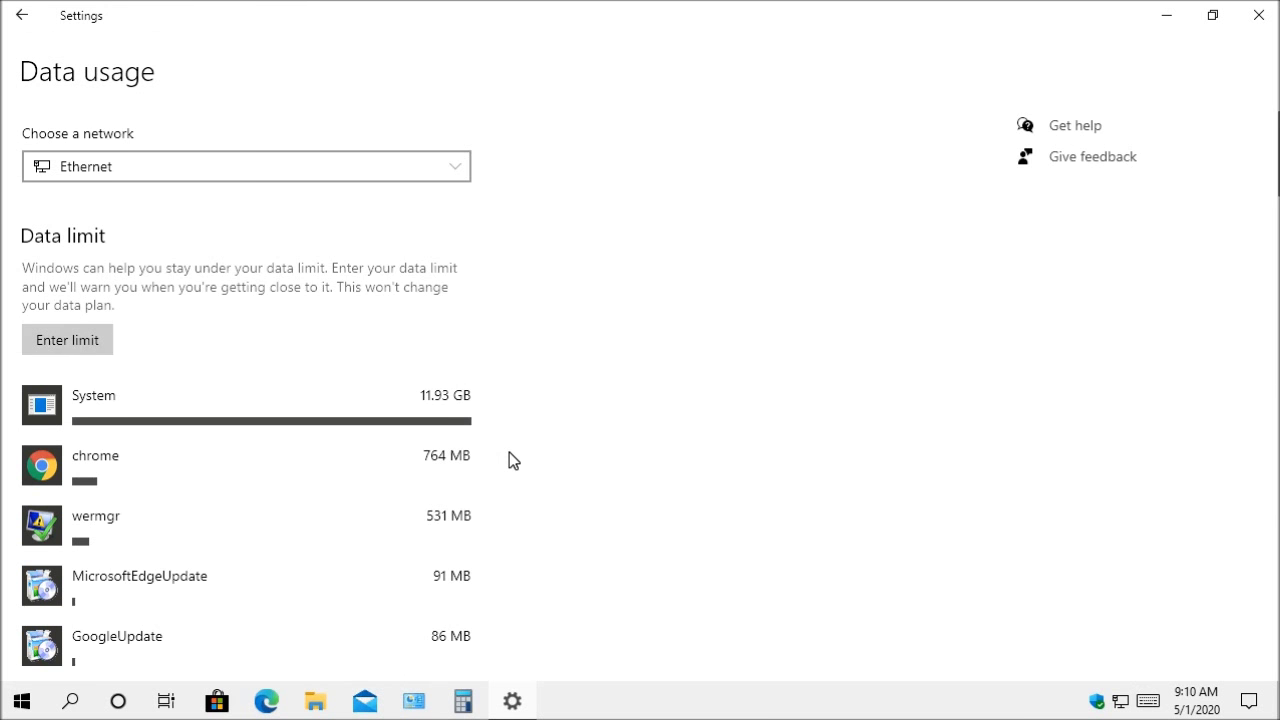
{"action": "scroll", "coordinate": [509, 452], "scroll_direction": "down", "scroll_amount": 2}
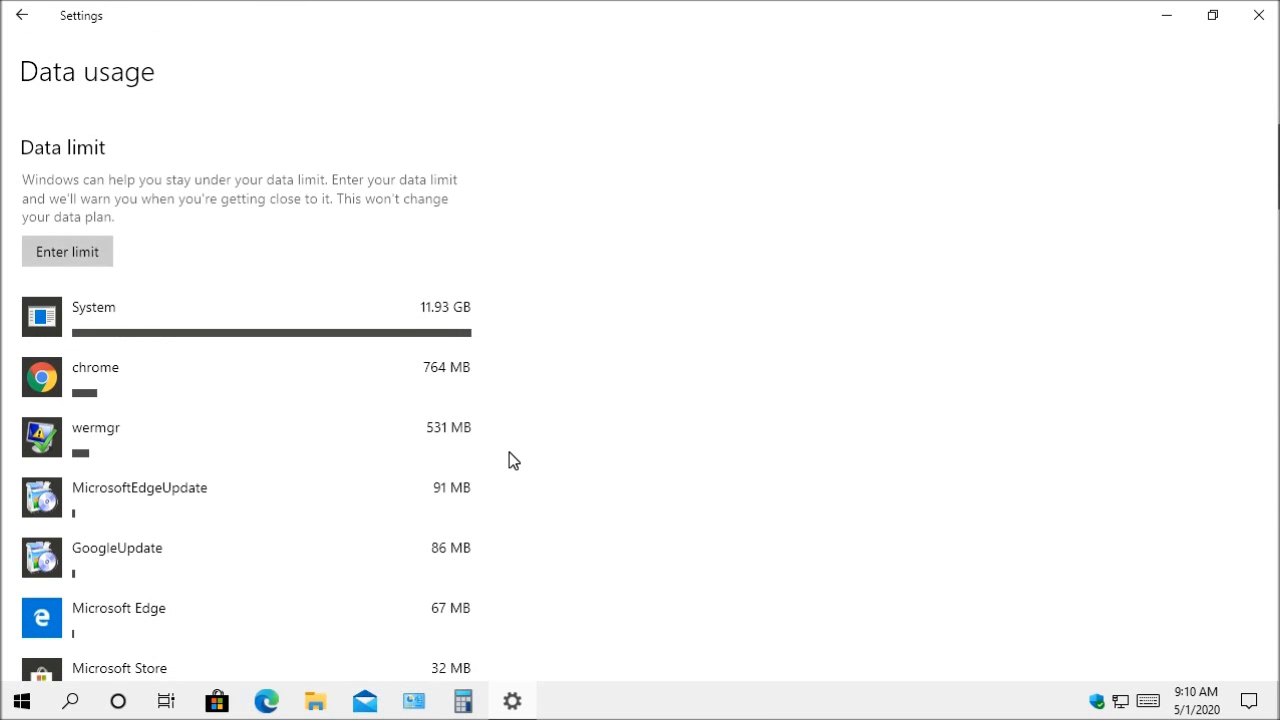
{"action": "scroll", "coordinate": [509, 452], "scroll_direction": "down", "scroll_amount": 2}
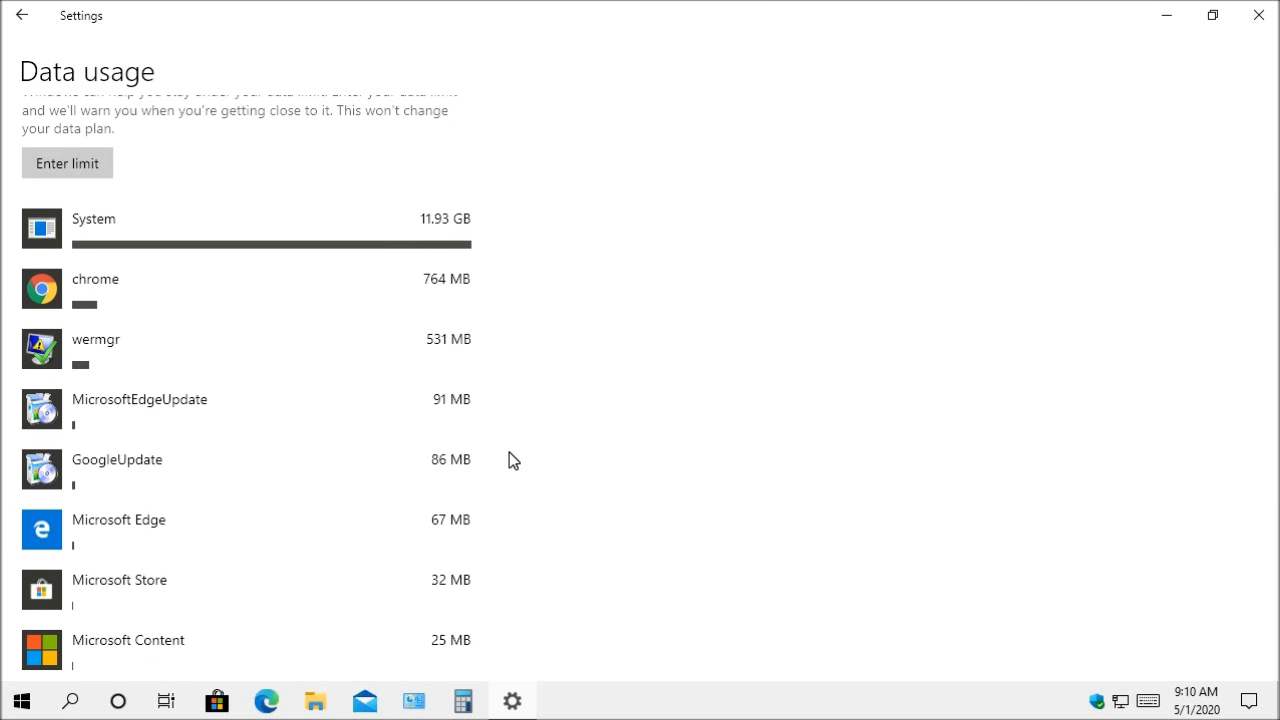
{"action": "scroll", "coordinate": [509, 452], "scroll_direction": "up", "scroll_amount": 2}
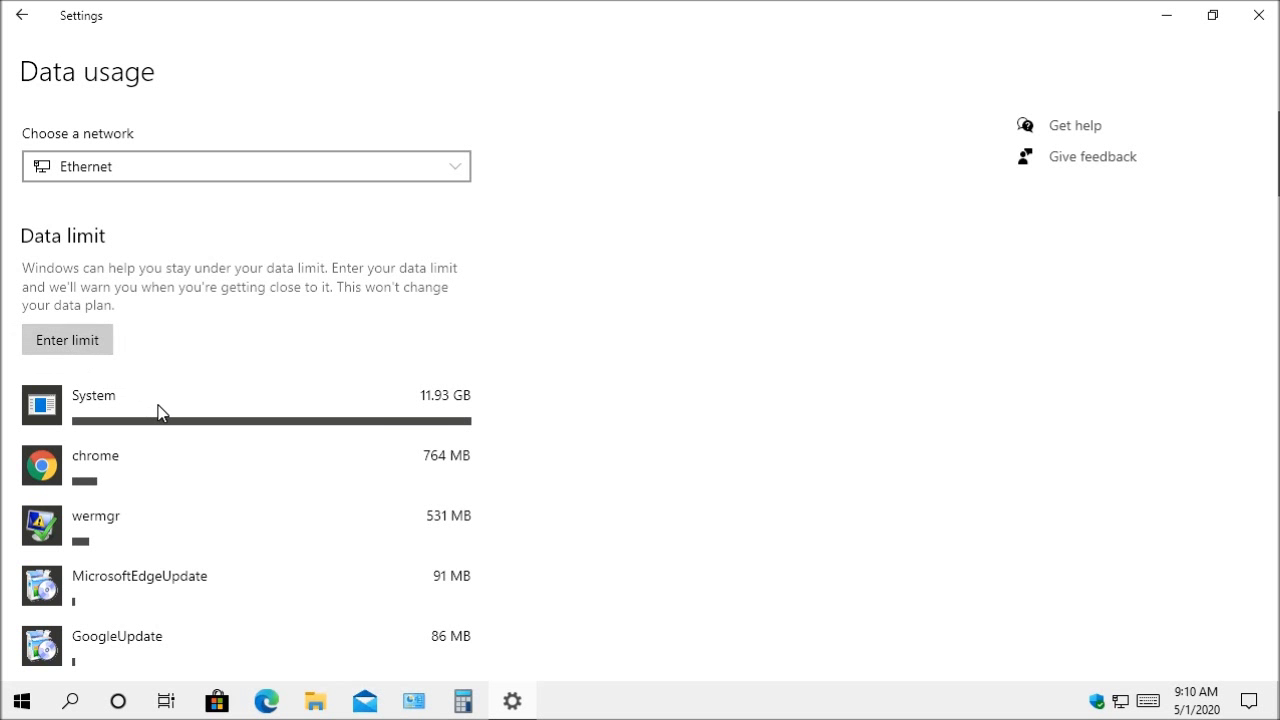
{"action": "left_click", "coordinate": [88, 340]}
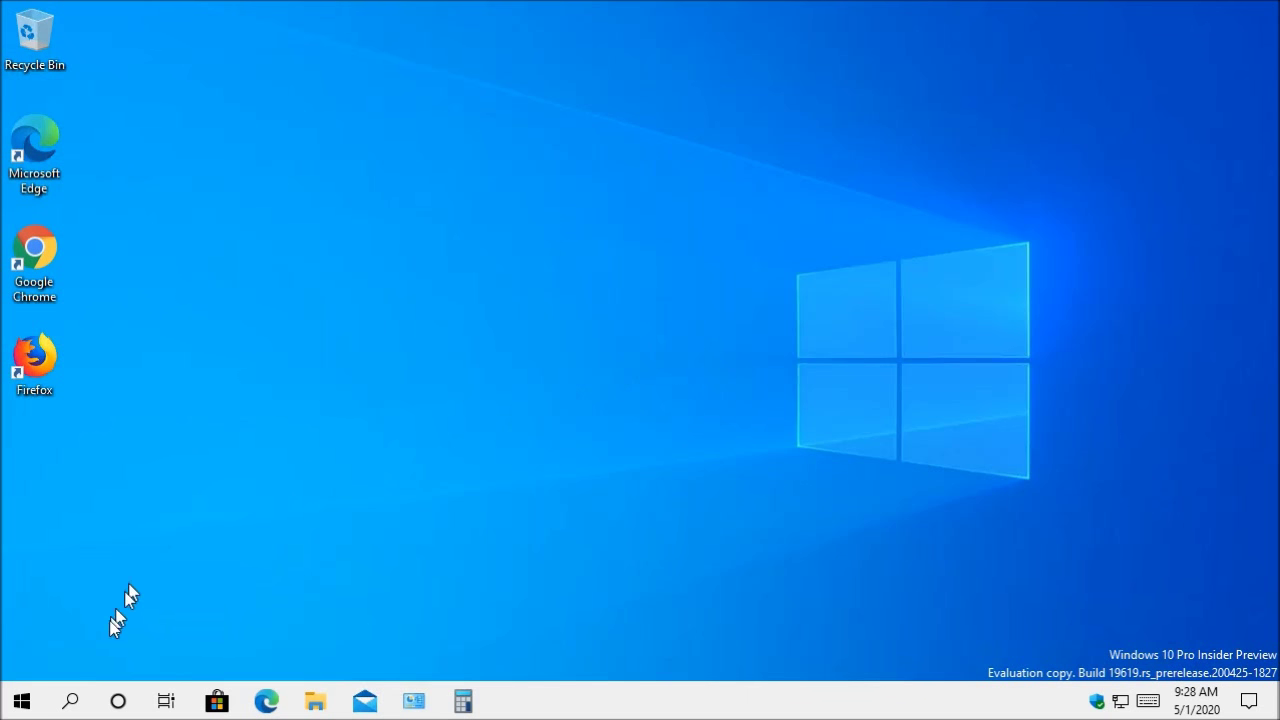
Search Windows for "microsoft"
{"action": "left_click", "coordinate": [70, 700]}
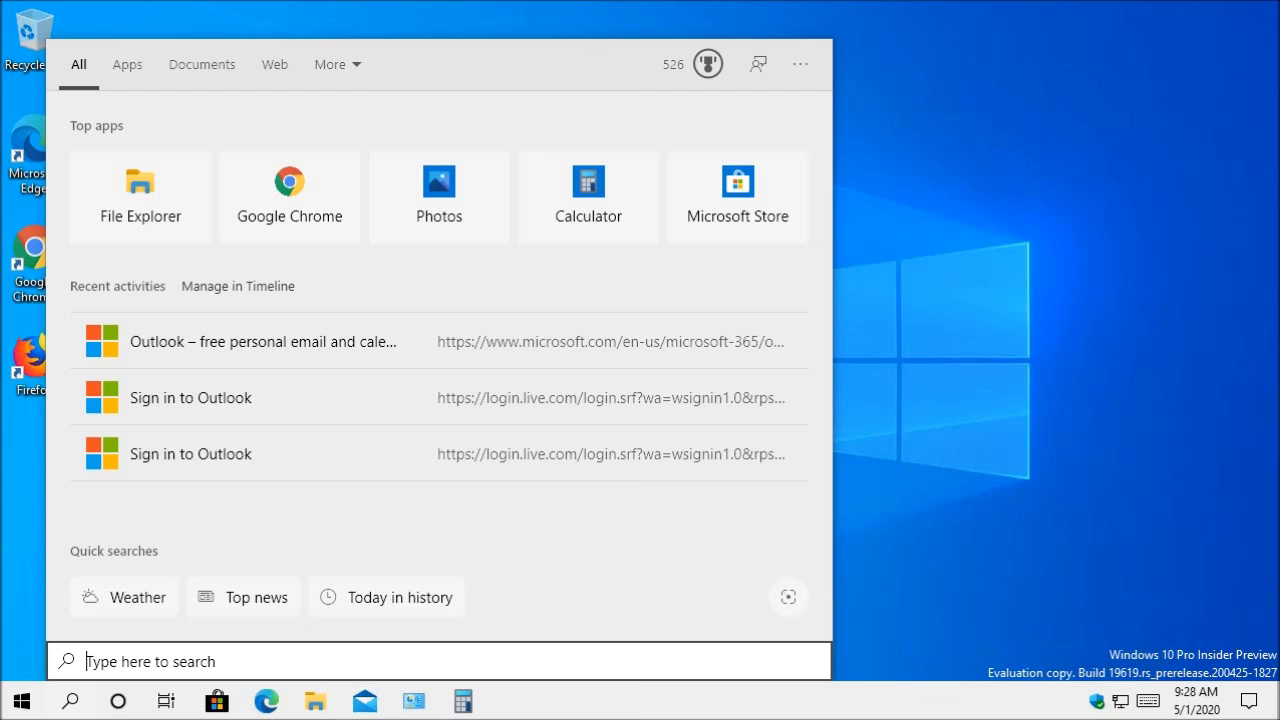
{"action": "type", "text": "microsf"}
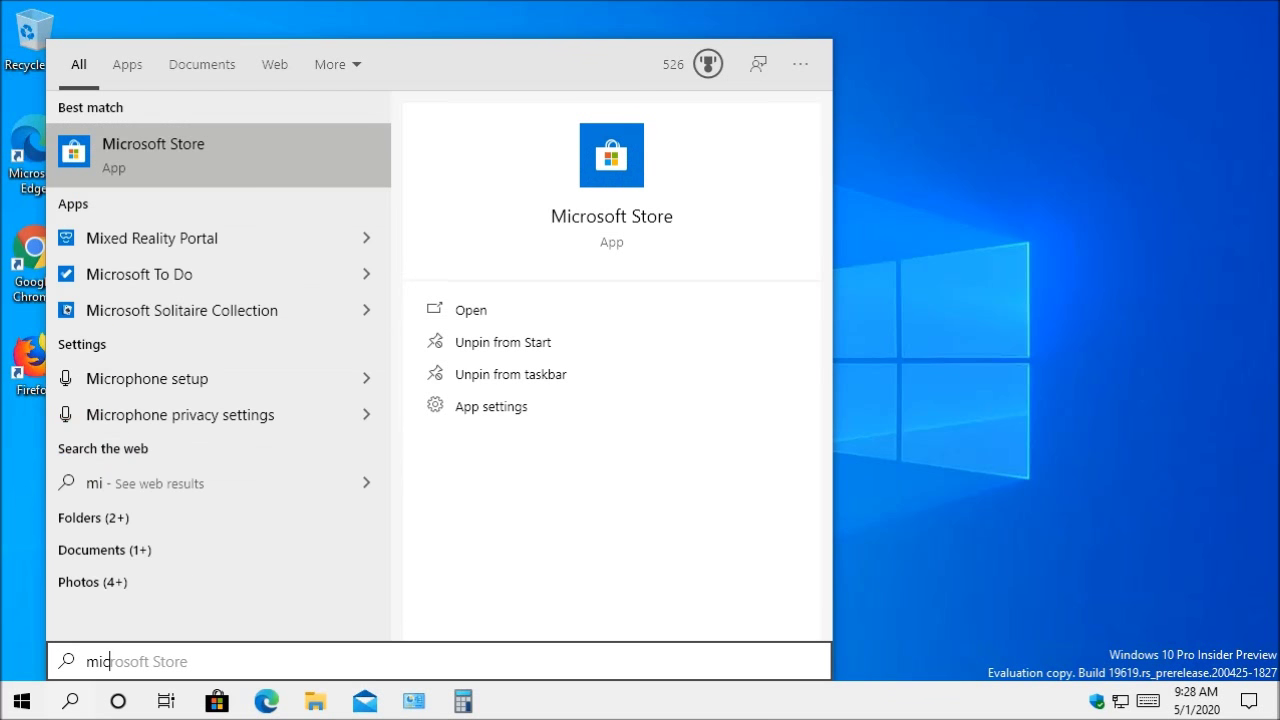
{"action": "type", "text": "t"}
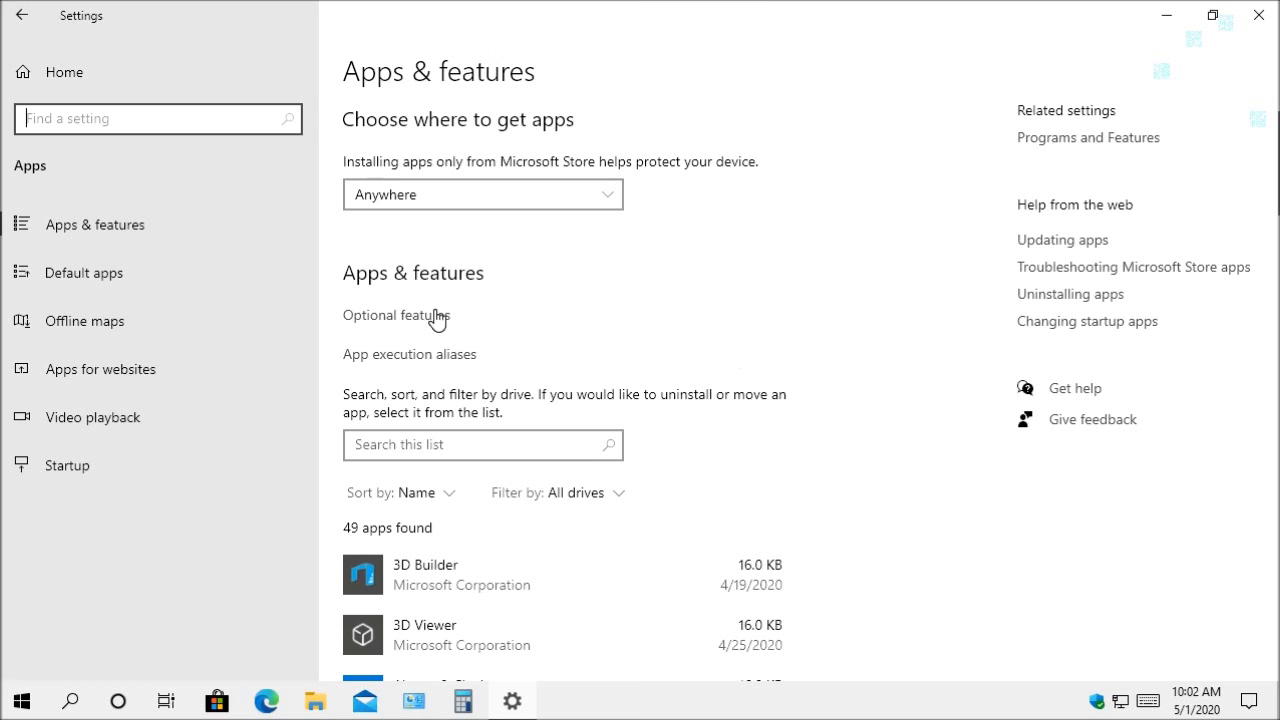
Open the optional features list and view its sort options and the Internet Explorer 11 details
{"action": "left_click", "coordinate": [390, 318]}
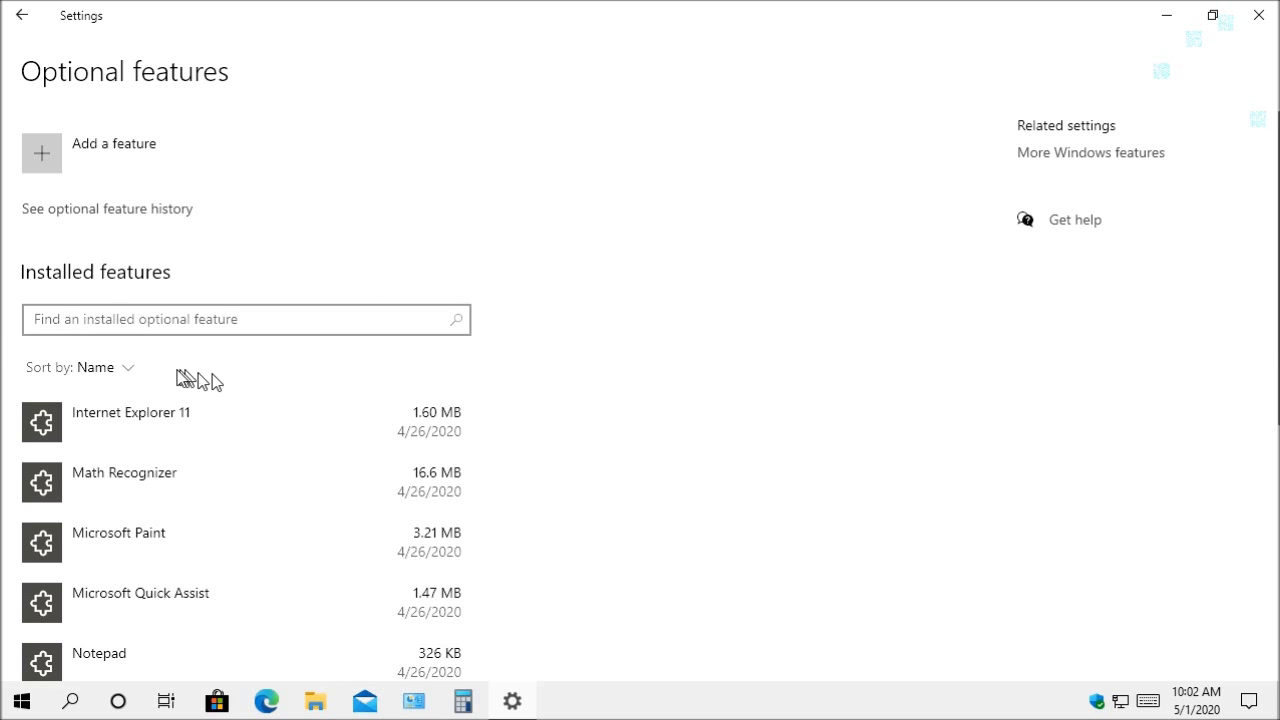
{"action": "left_click", "coordinate": [120, 370]}
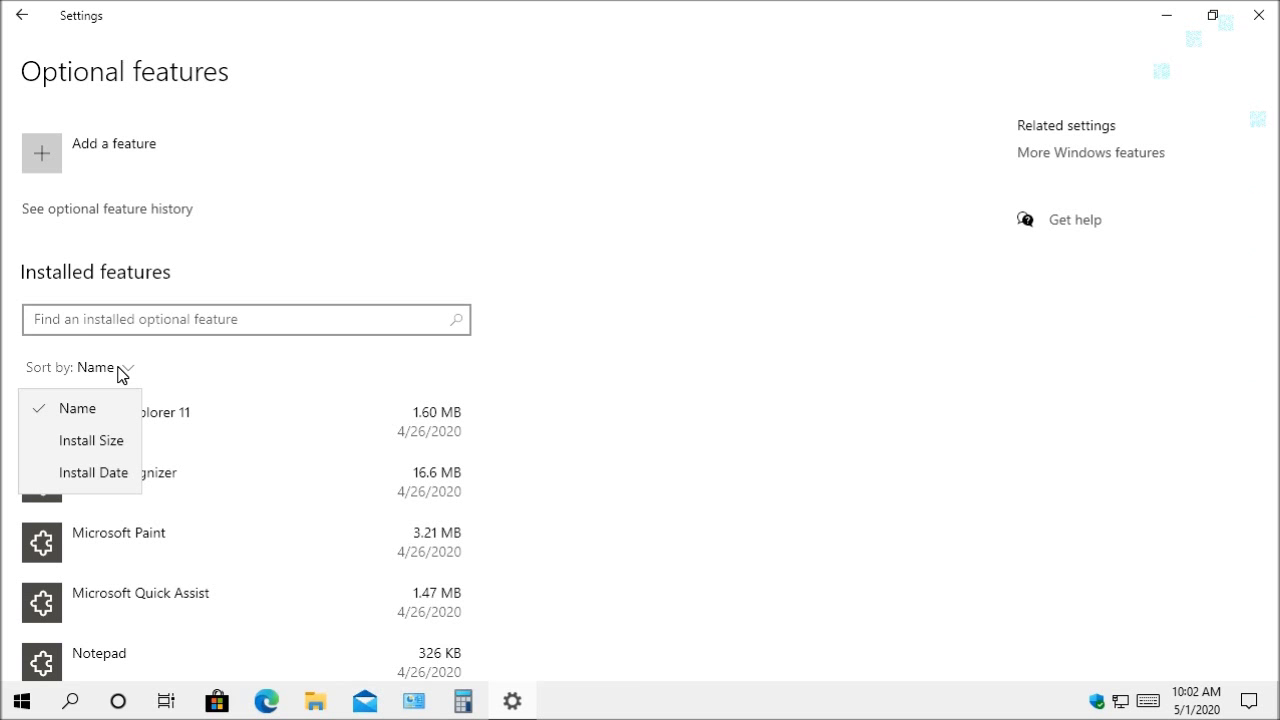
{"action": "left_click", "coordinate": [515, 422]}
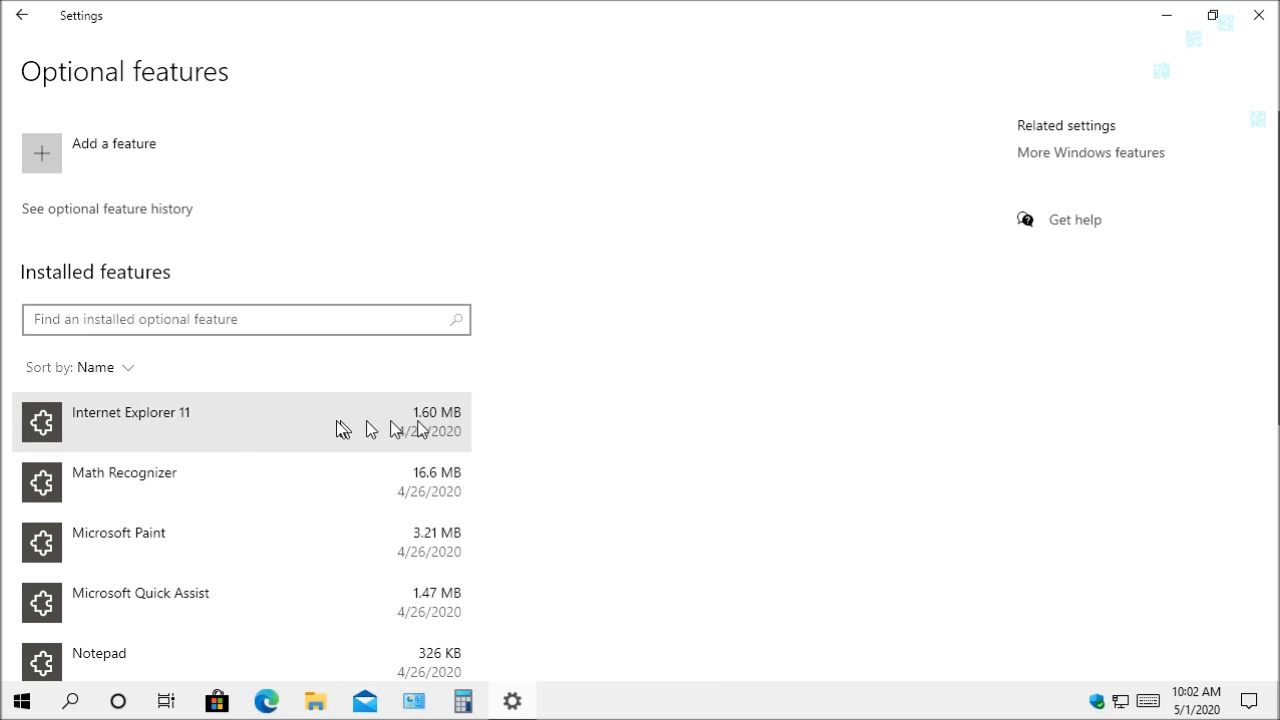
{"action": "left_click", "coordinate": [196, 440]}
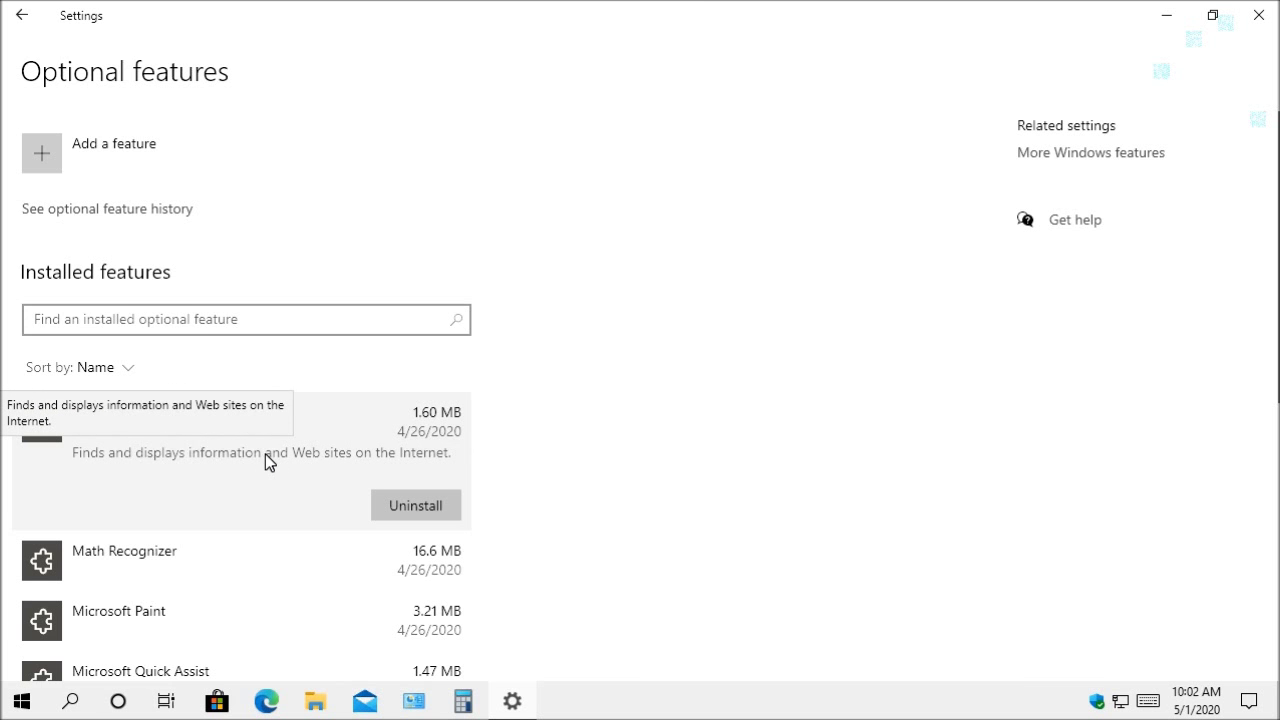
{"action": "scroll", "coordinate": [530, 470], "scroll_direction": "down", "scroll_amount": 3}
{"action": "scroll", "coordinate": [560, 465], "scroll_direction": "up", "scroll_amount": 3}
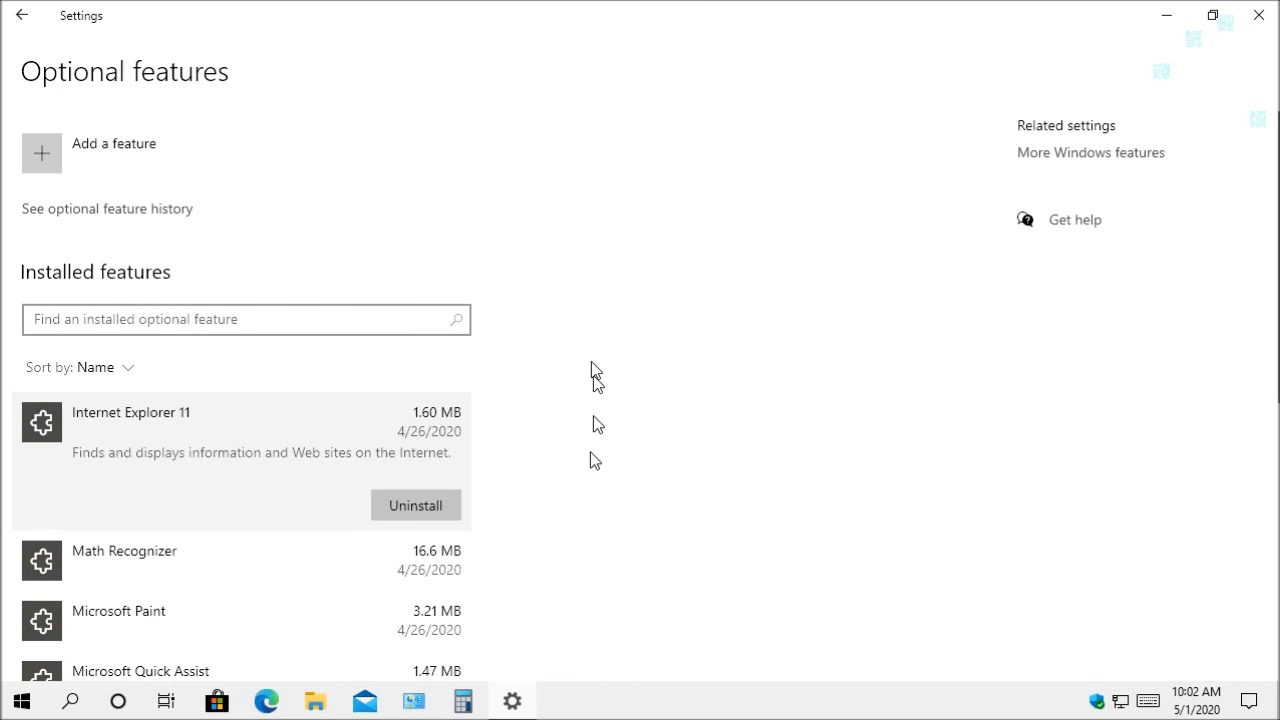
Install the Windows Fax and Scan and Windows Media Player optional features, and open the optional feature history
{"action": "left_click", "coordinate": [47, 161]}
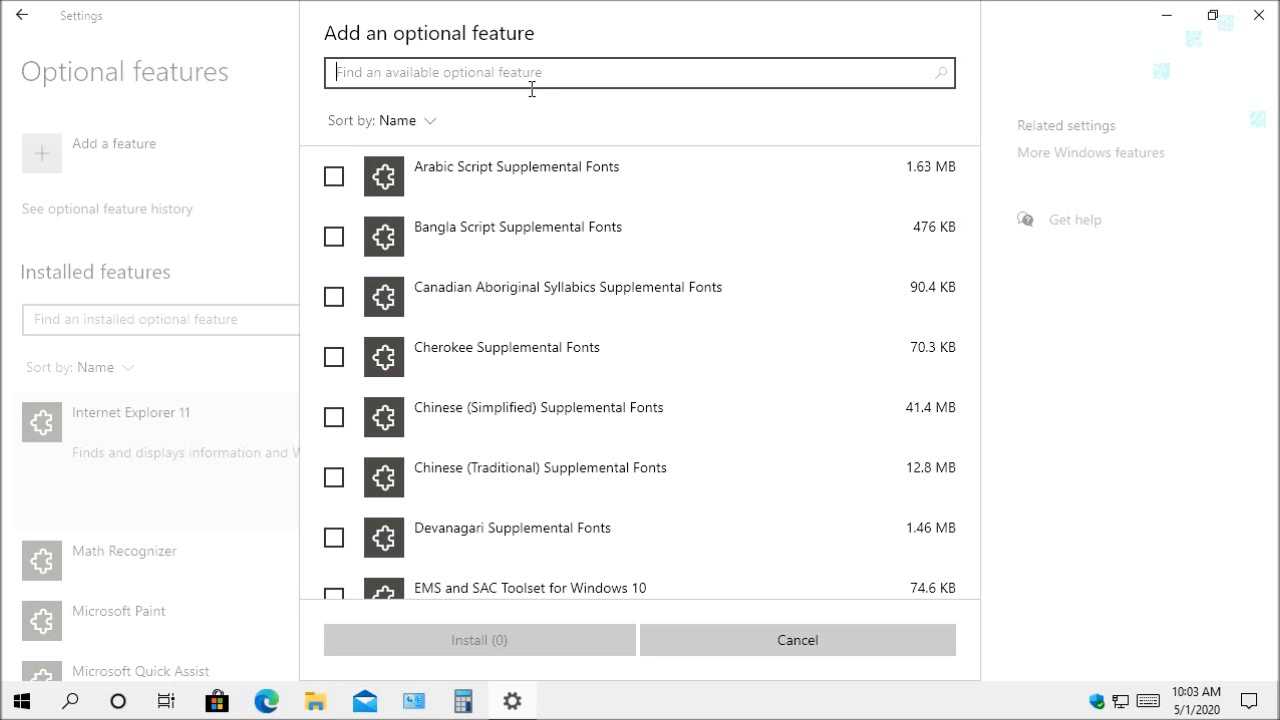
{"action": "left_click", "coordinate": [432, 130]}
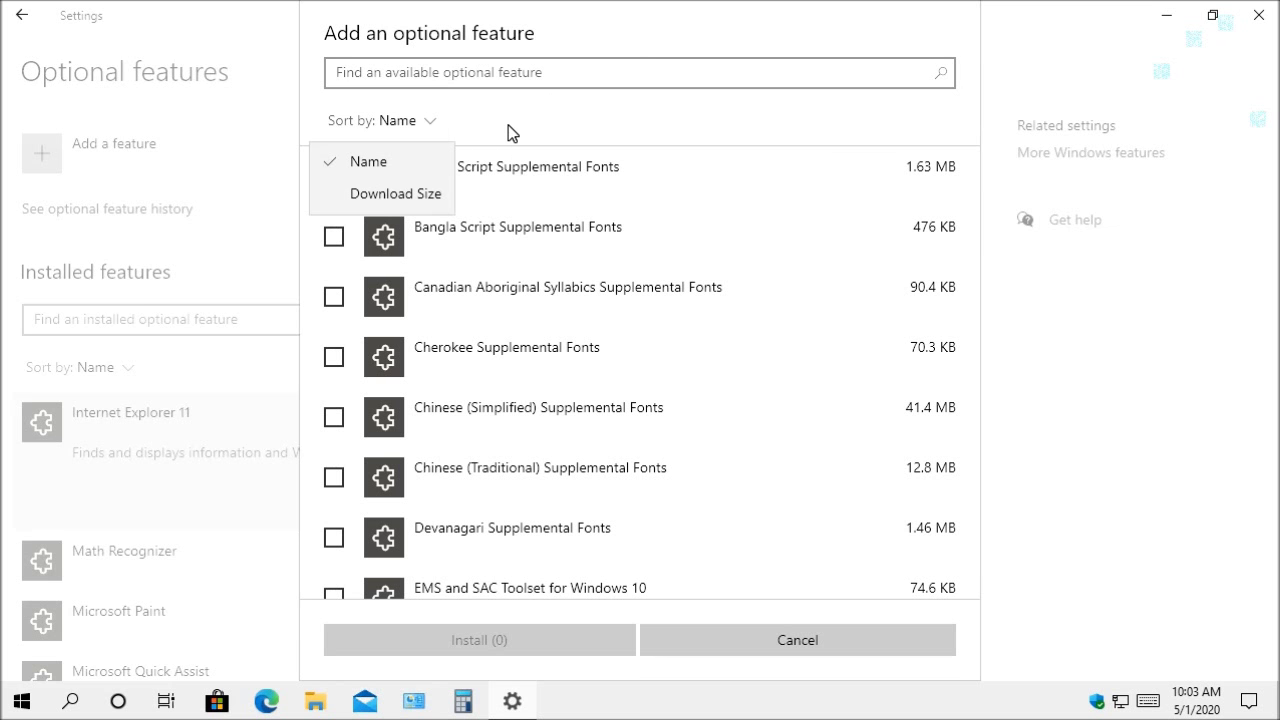
{"action": "left_click", "coordinate": [425, 130]}
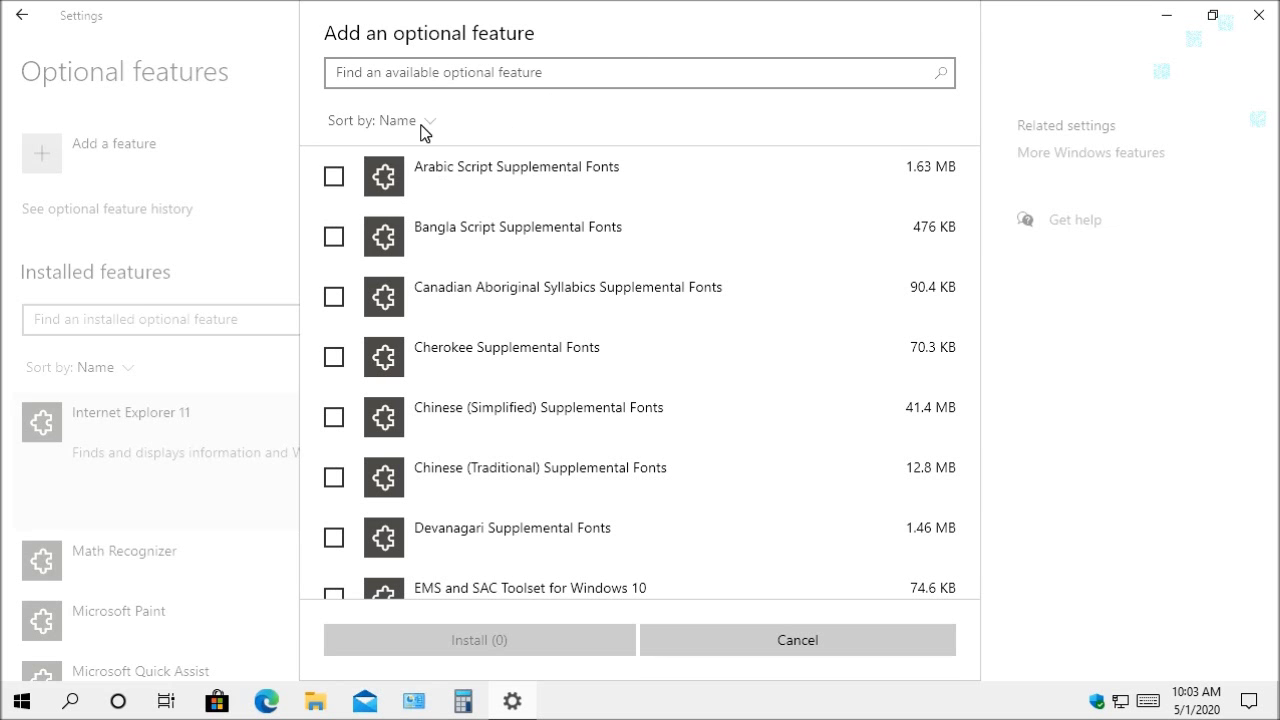
{"action": "scroll", "coordinate": [590, 444], "scroll_direction": "down", "scroll_amount": 15}
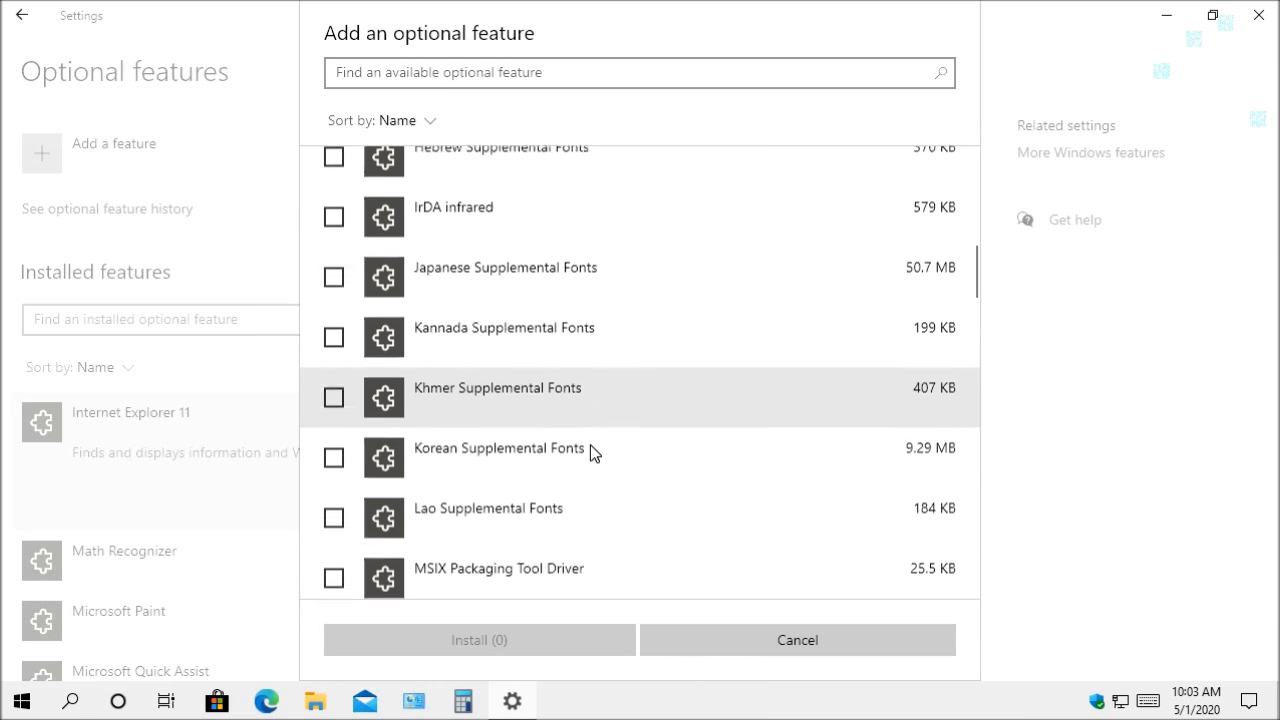
{"action": "scroll", "coordinate": [590, 445], "scroll_direction": "down", "scroll_amount": 10}
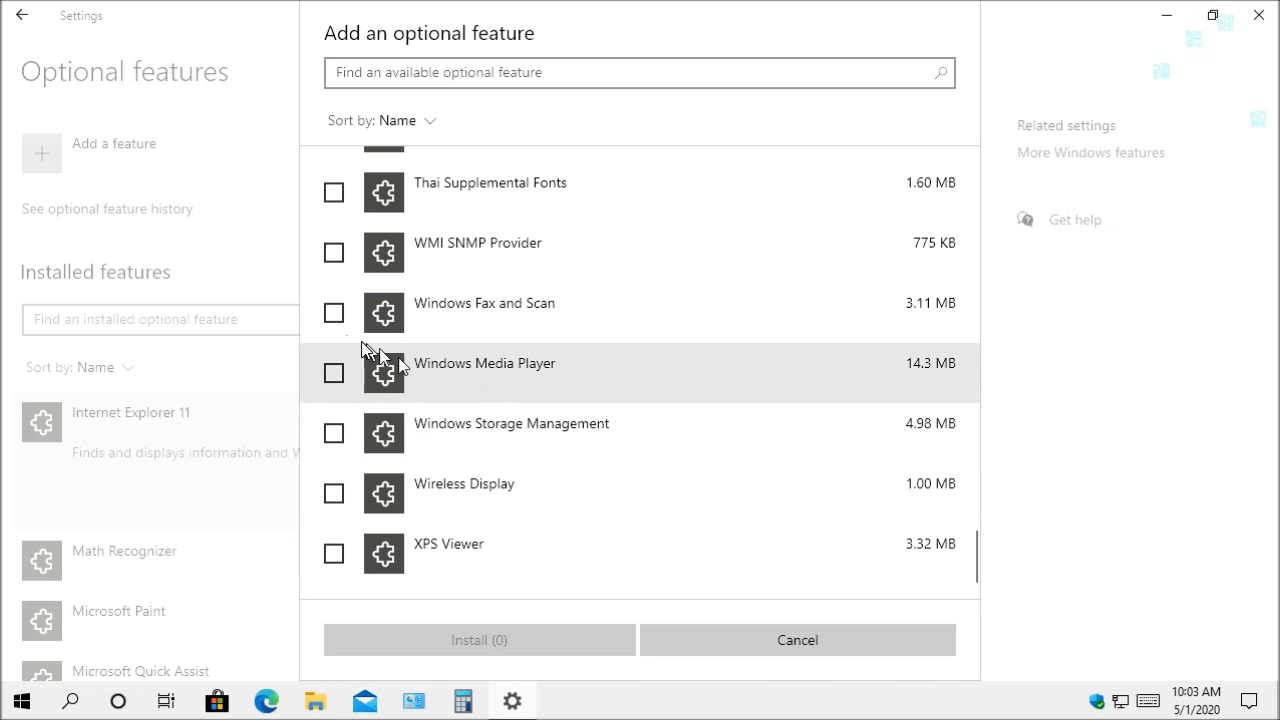
{"action": "left_click", "coordinate": [335, 323]}
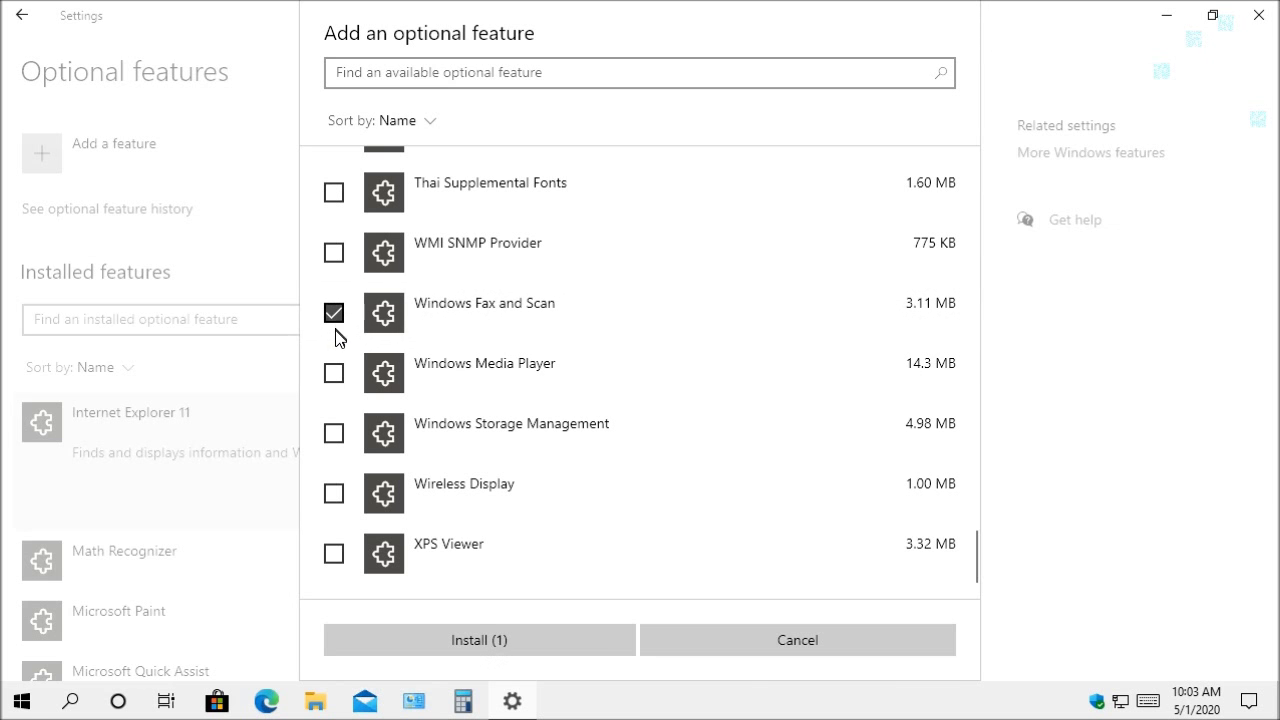
{"action": "left_click", "coordinate": [327, 378]}
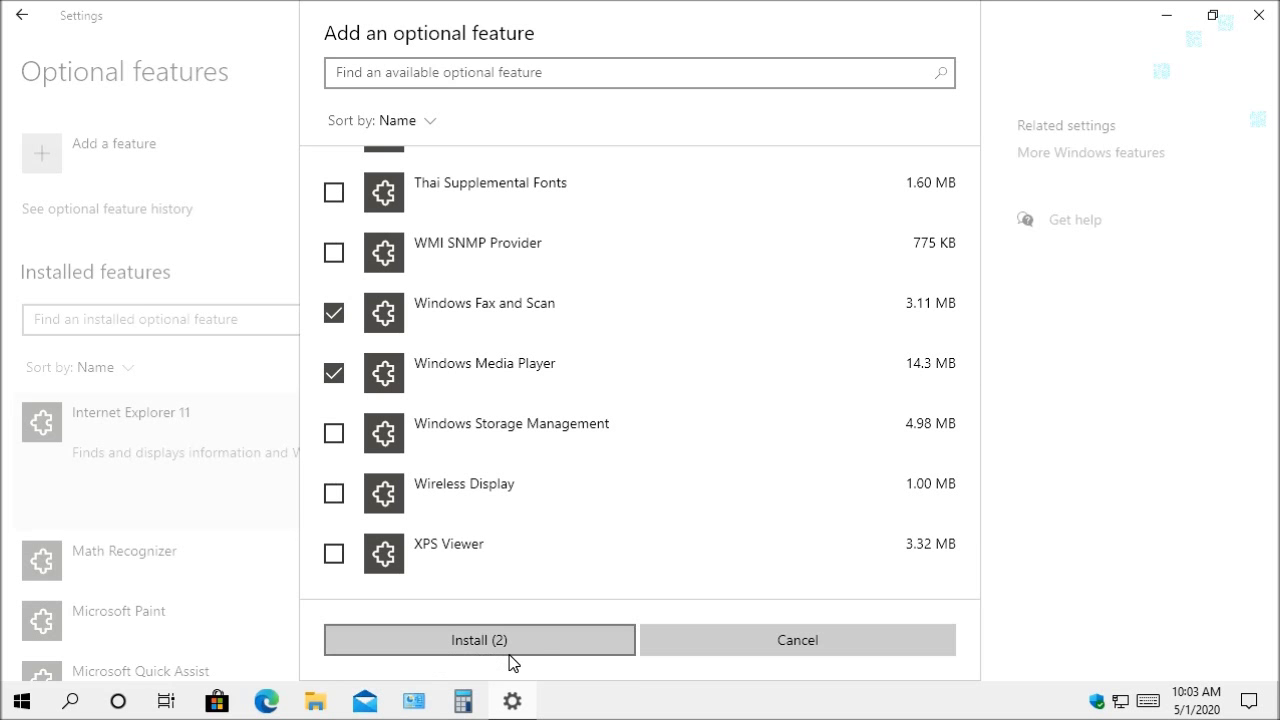
{"action": "left_click", "coordinate": [466, 646]}
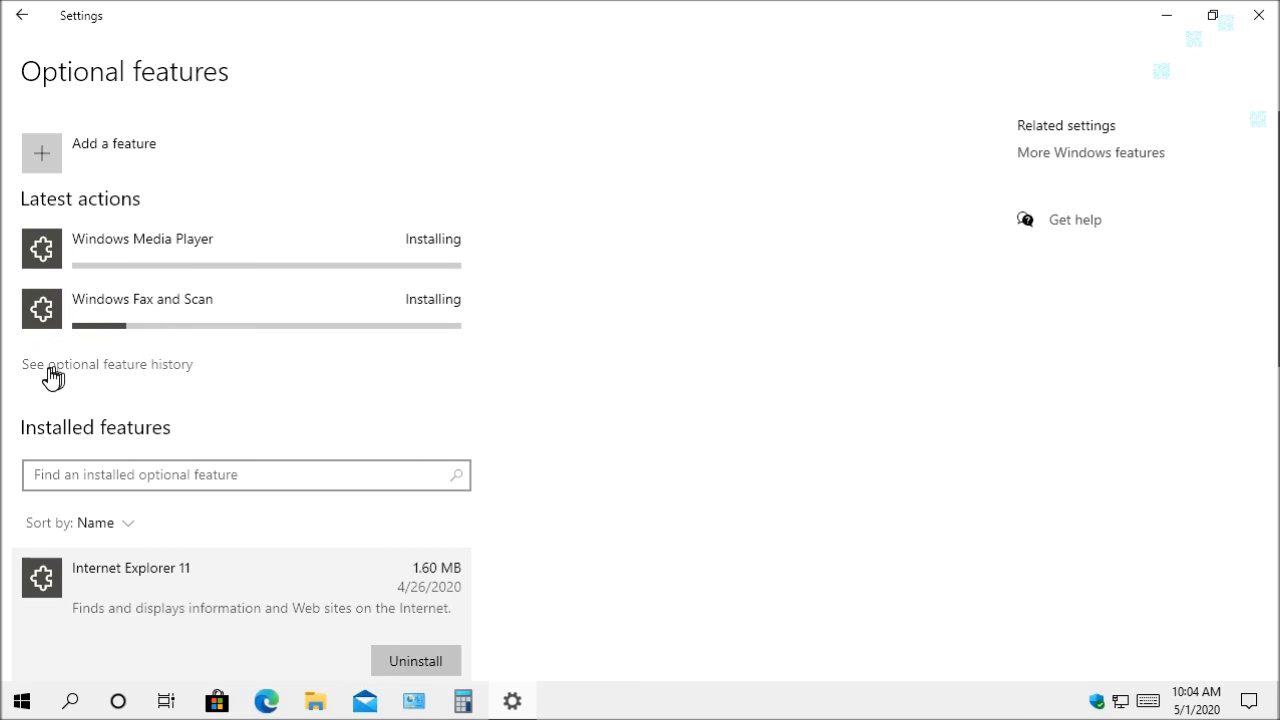
{"action": "left_click", "coordinate": [124, 370]}
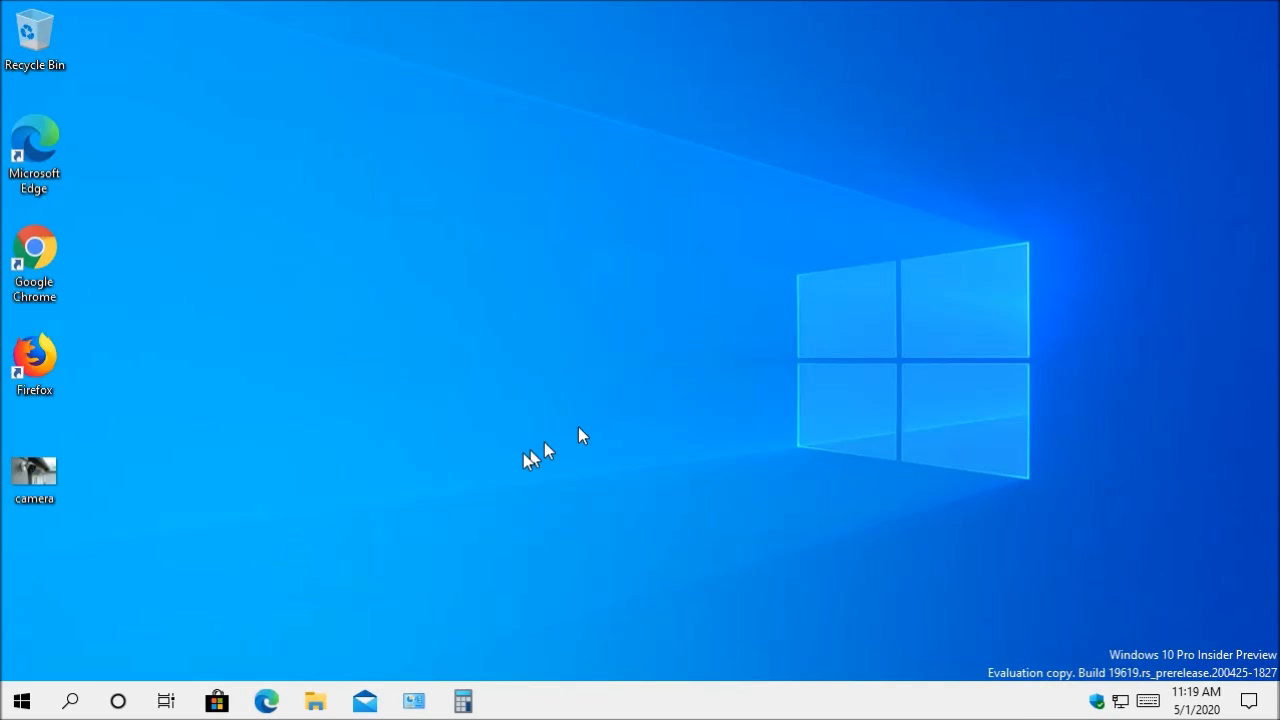
Rename the virtual desktop "Desktop 2" as "Demo" in Task View
{"action": "left_click", "coordinate": [160, 703]}
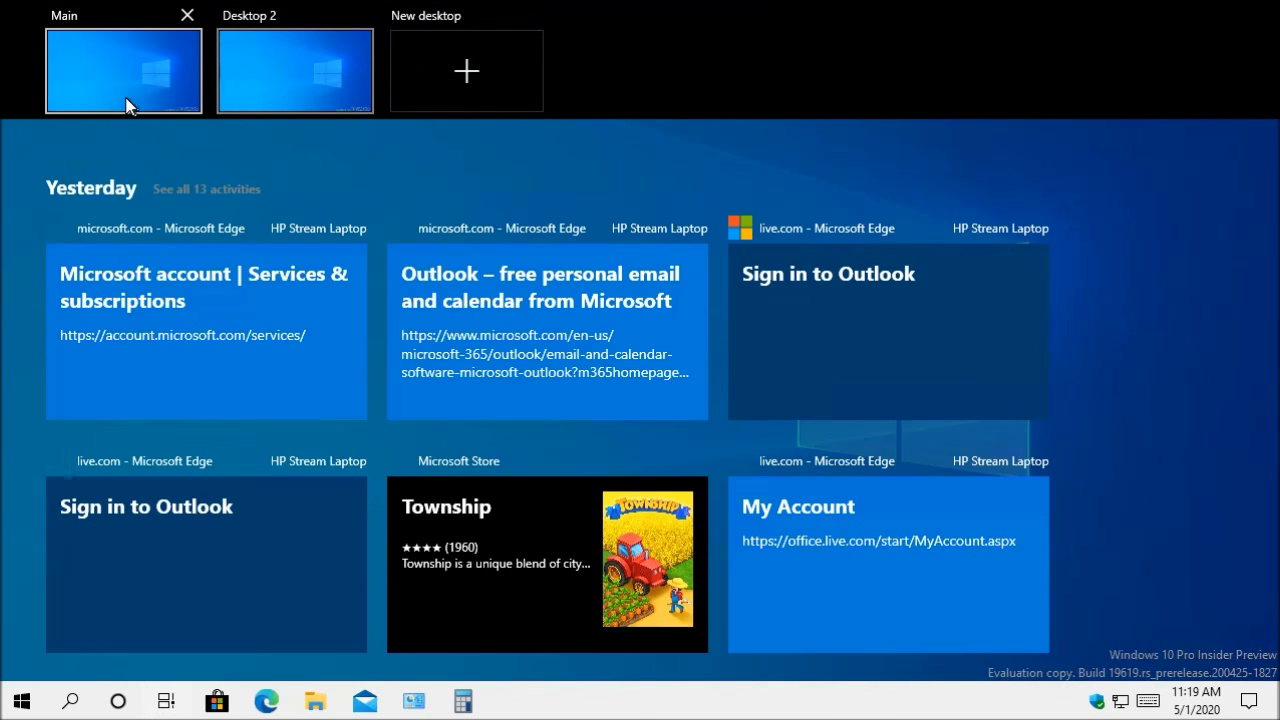
{"action": "mouse_move", "coordinate": [128, 105]}
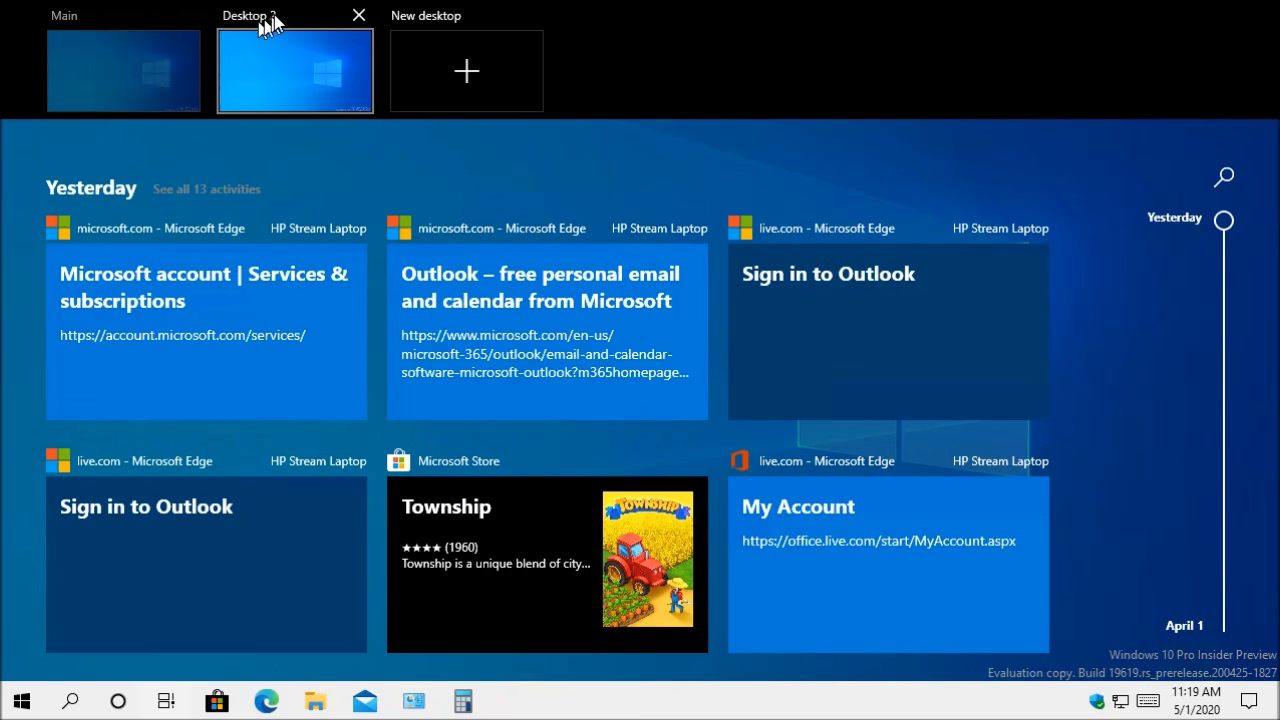
{"action": "left_click", "coordinate": [262, 17]}
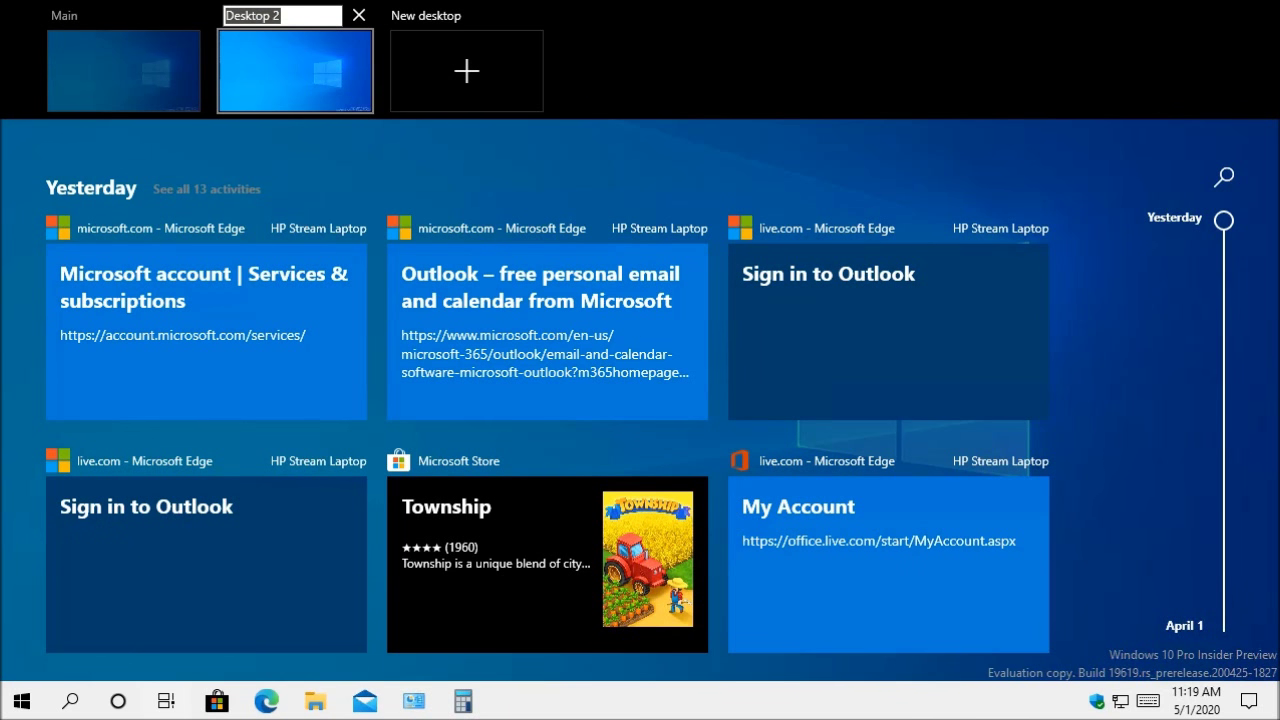
{"action": "type", "text": "Demo"}
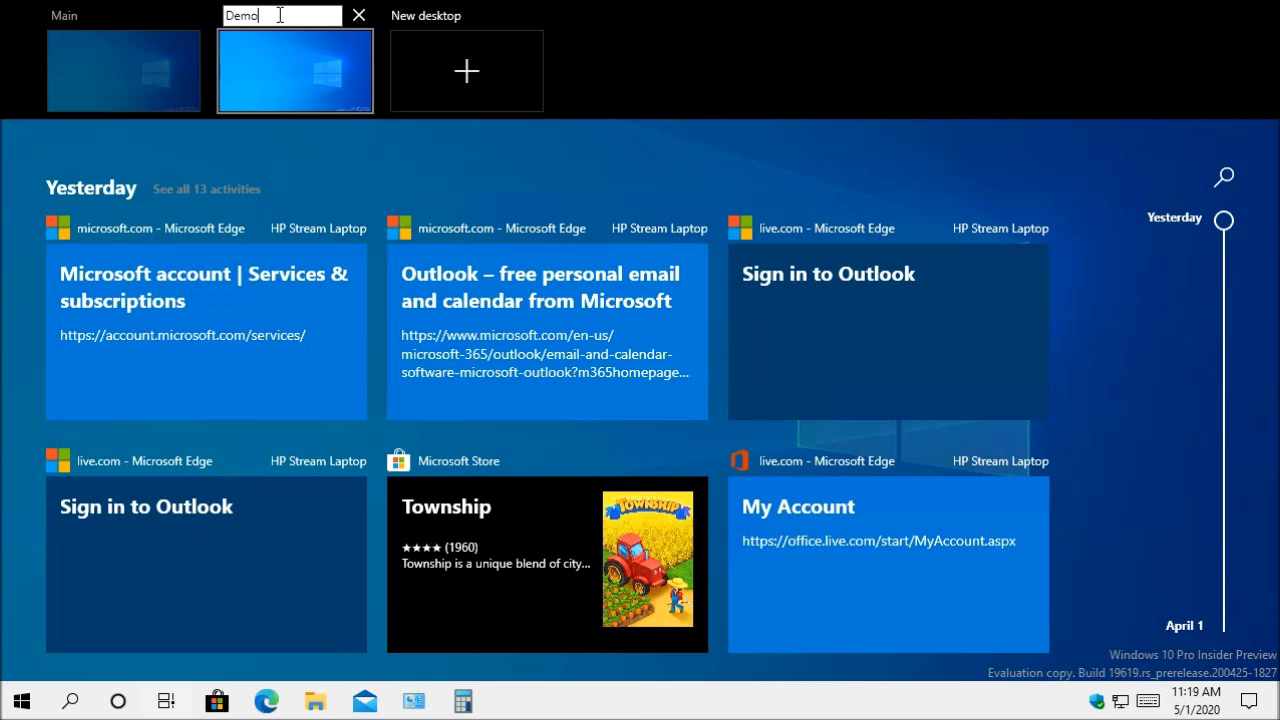
{"action": "key", "text": "Return"}
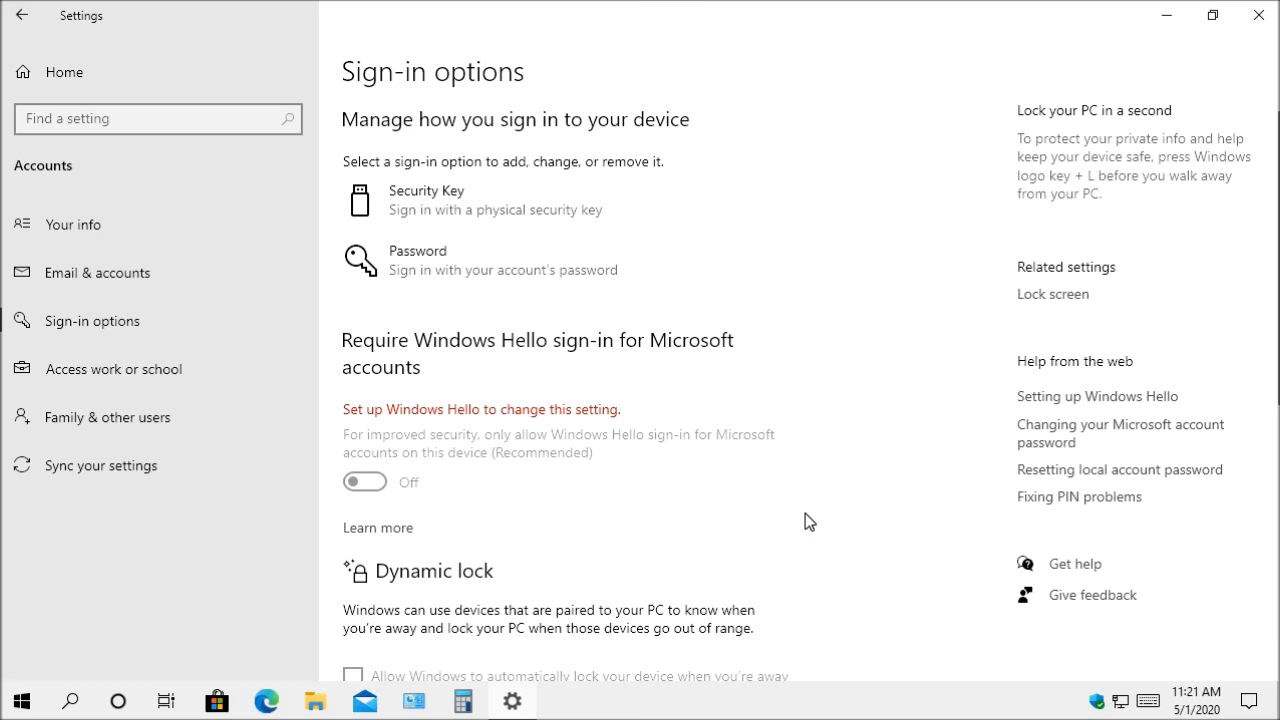
Review the account sign-in options and the Searching Windows settings, including excluded folders, indexer performance and advanced indexer options
{"action": "scroll", "coordinate": [805, 513], "scroll_direction": "down", "scroll_amount": 5}
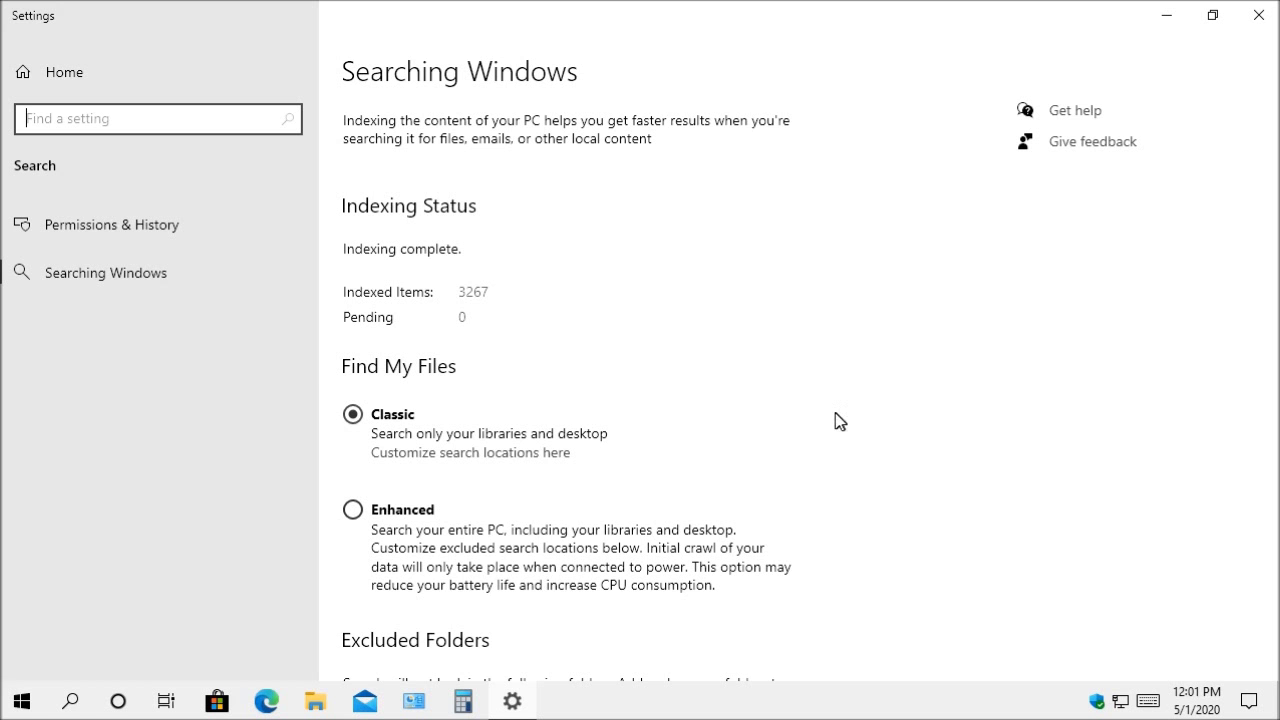
{"action": "scroll", "coordinate": [835, 414], "scroll_direction": "down", "scroll_amount": 8}
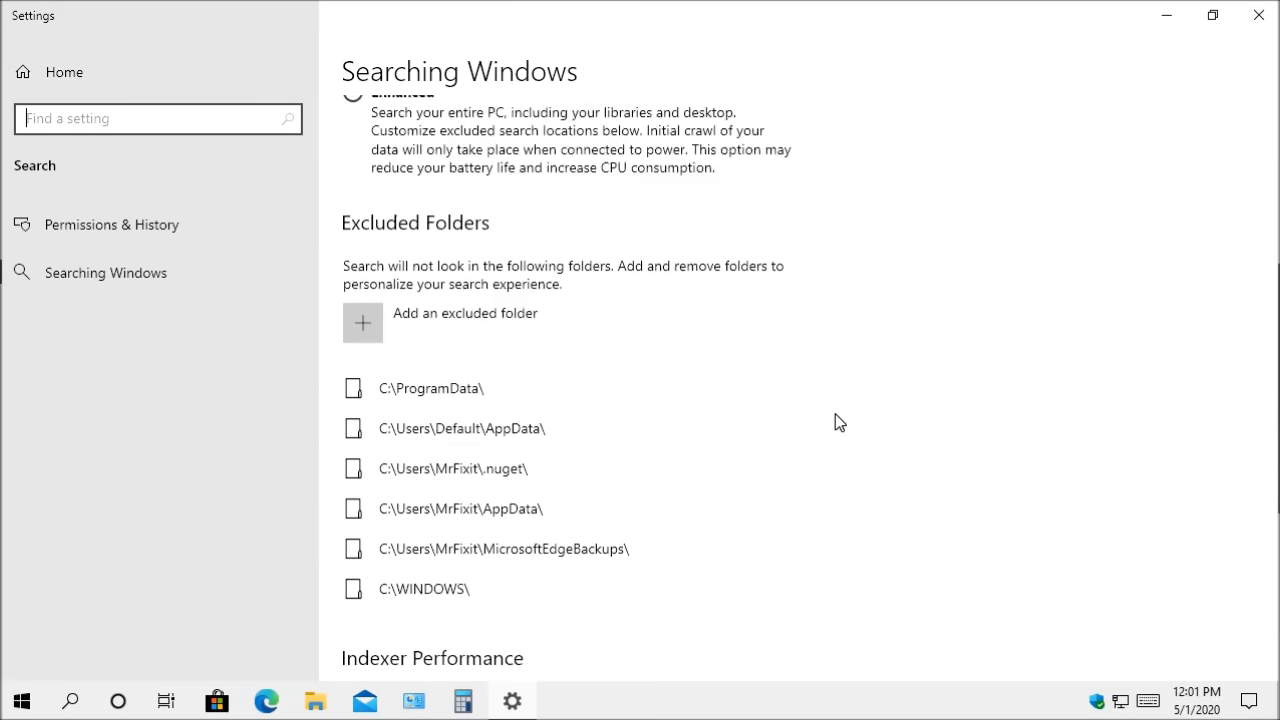
{"action": "scroll", "coordinate": [835, 414], "scroll_direction": "down", "scroll_amount": 2}
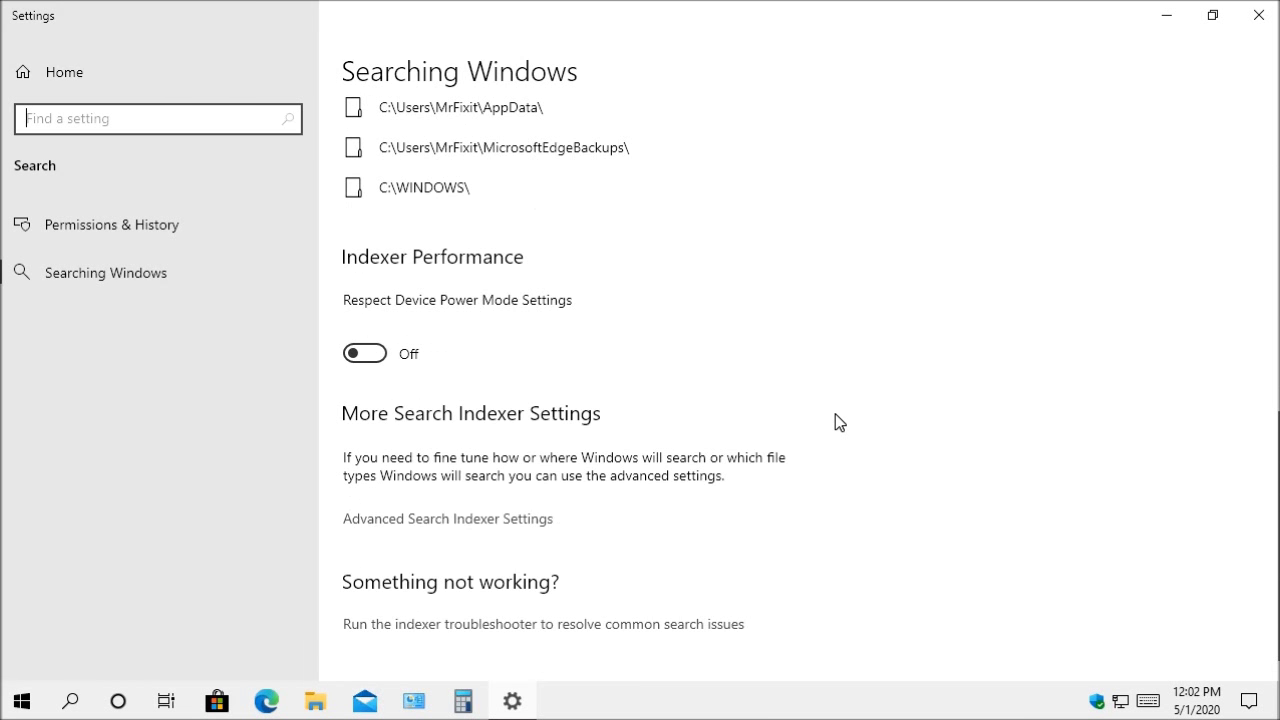
{"action": "scroll", "coordinate": [835, 421], "scroll_direction": "down", "scroll_amount": 1}
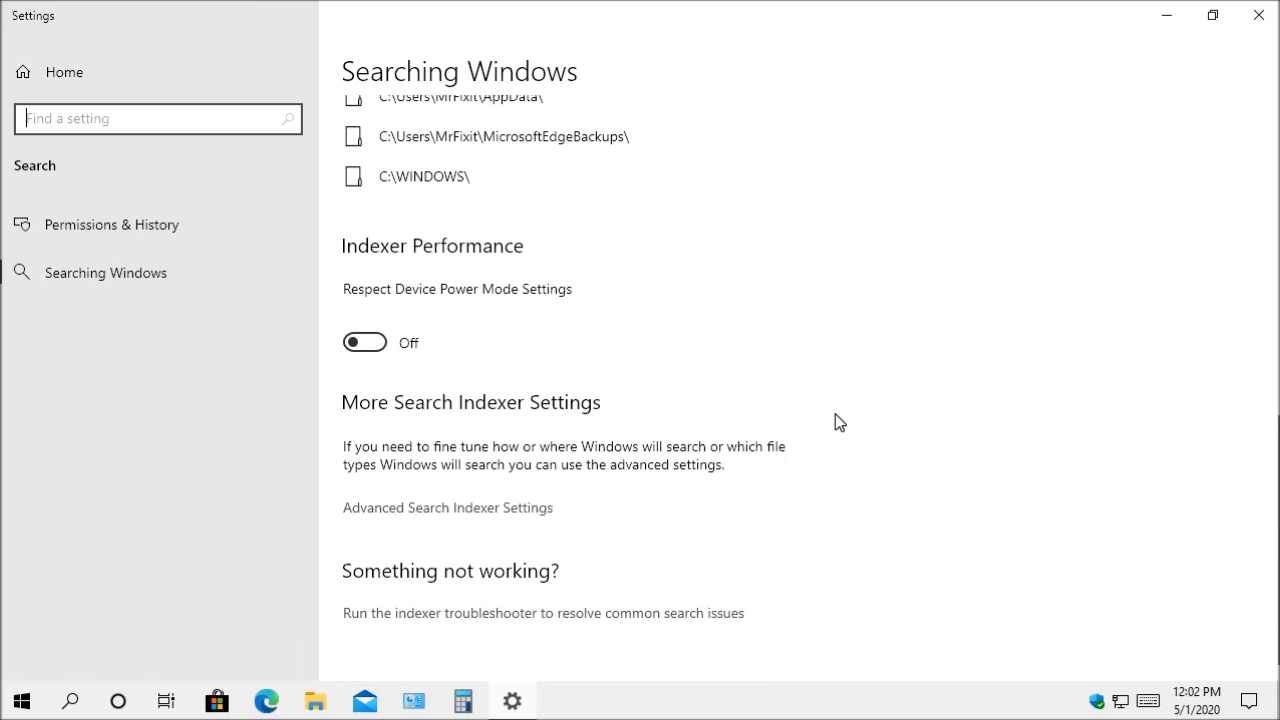